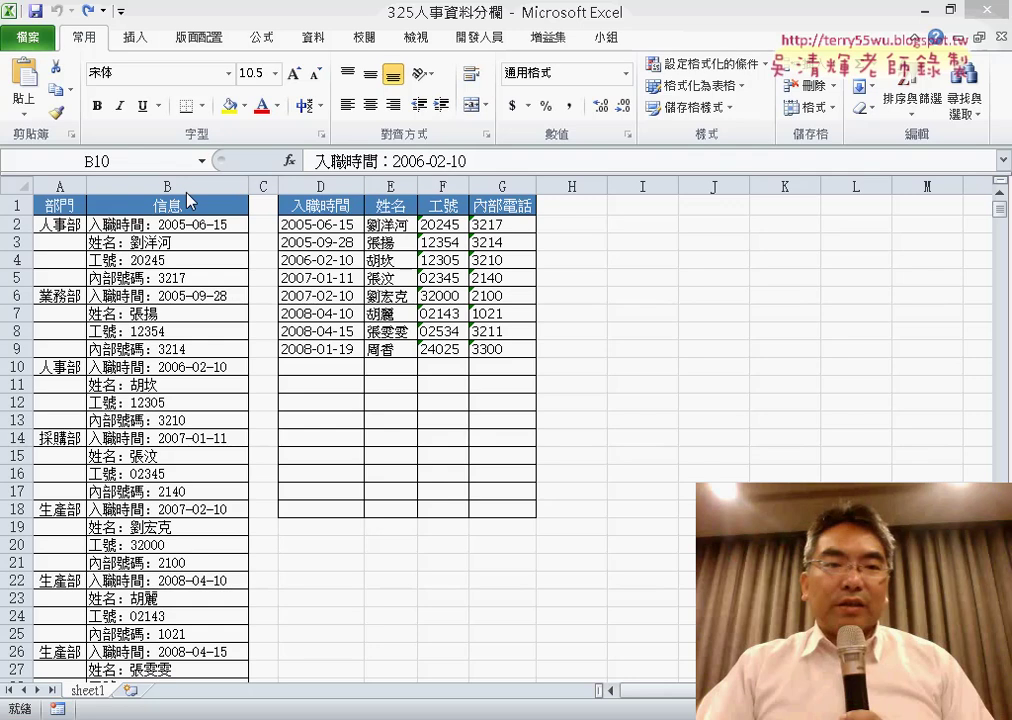
Clear the old extracted values from D2:G9, leaving only the header row.
{"action": "left_click_drag", "start_coordinate": [330, 224], "coordinate": [506, 358]}
{"action": "key", "text": "Delete"}
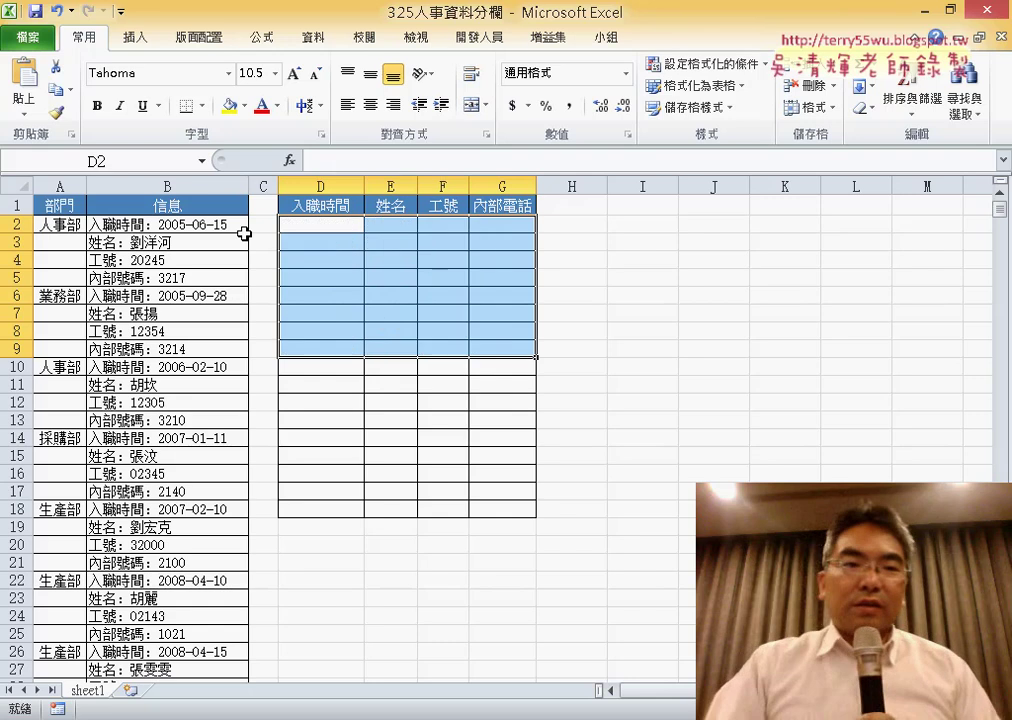
{"action": "left_click", "coordinate": [181, 232]}
{"action": "left_click", "coordinate": [335, 229]}
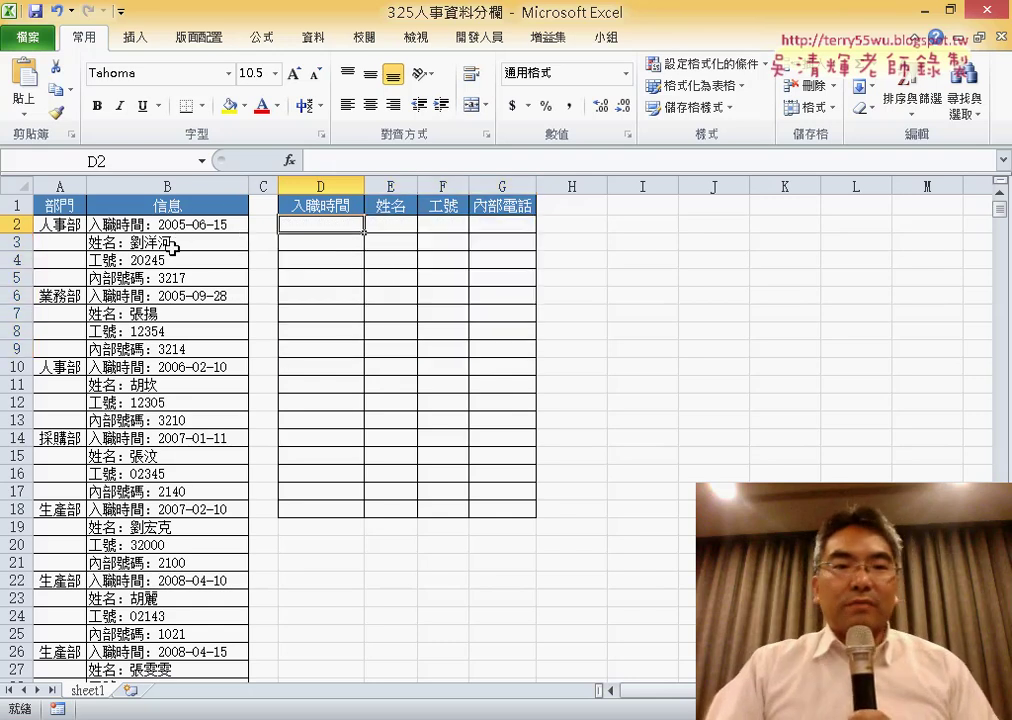
Review how B2–B5 hold each employee's hire date, name, 工號 and 內部電話 entries.
{"action": "left_click", "coordinate": [173, 248]}
{"action": "left_click", "coordinate": [386, 227]}
{"action": "left_click", "coordinate": [165, 261]}
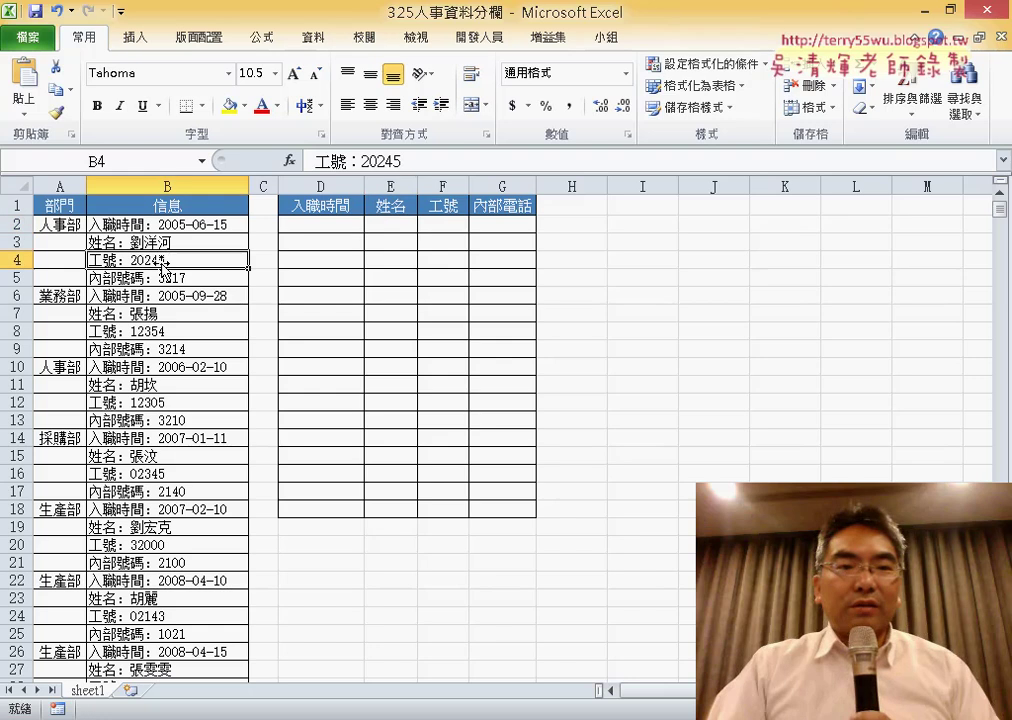
{"action": "left_click", "coordinate": [431, 223]}
{"action": "left_click", "coordinate": [197, 280]}
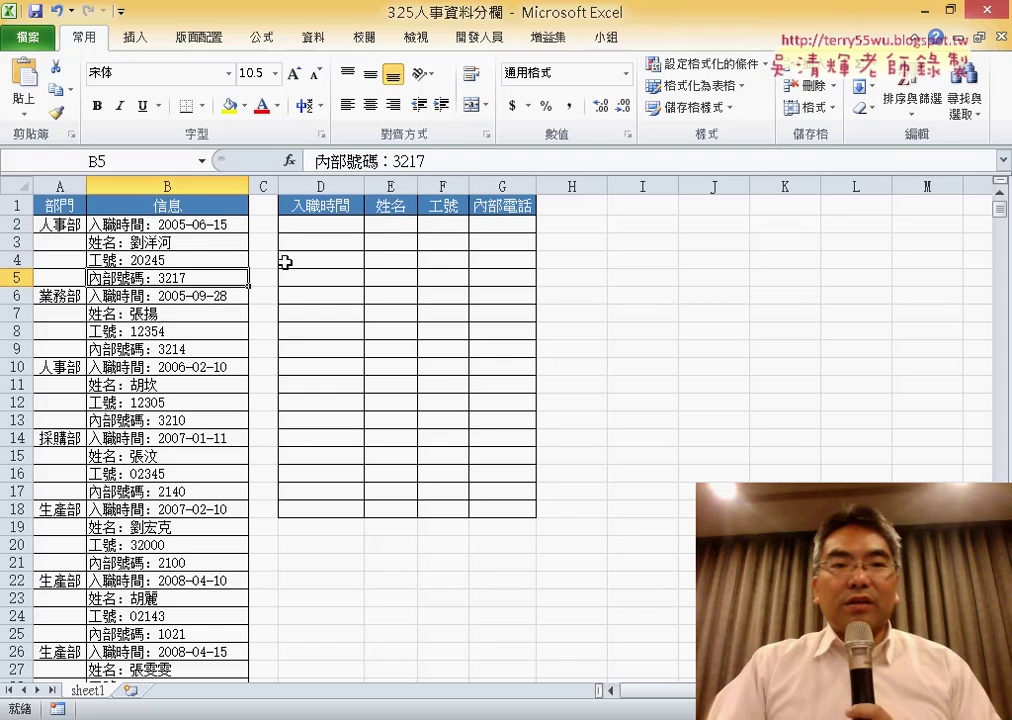
{"action": "left_click", "coordinate": [517, 229]}
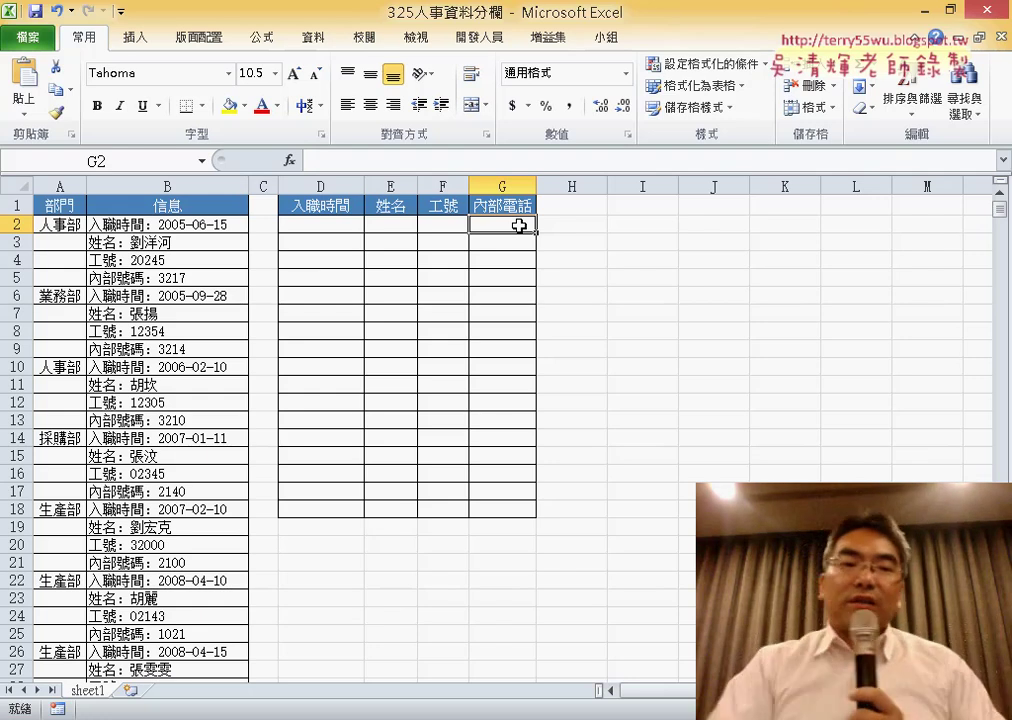
{"action": "left_click", "coordinate": [174, 227]}
{"action": "key", "text": "Down"}
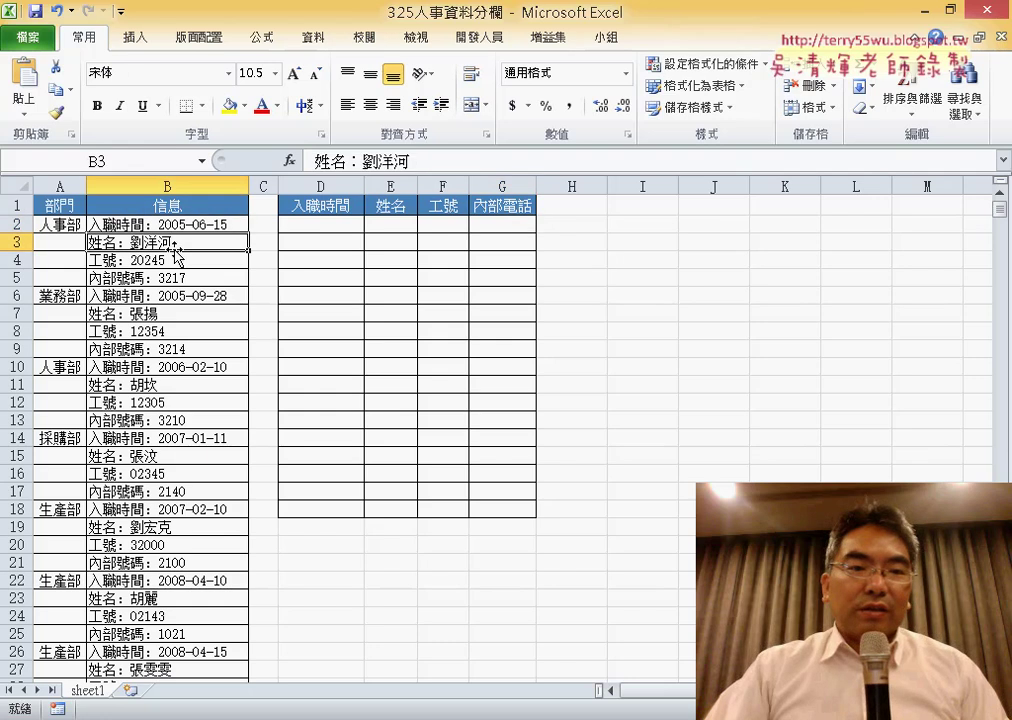
{"action": "key", "text": "Down"}
{"action": "key", "text": "Down"}
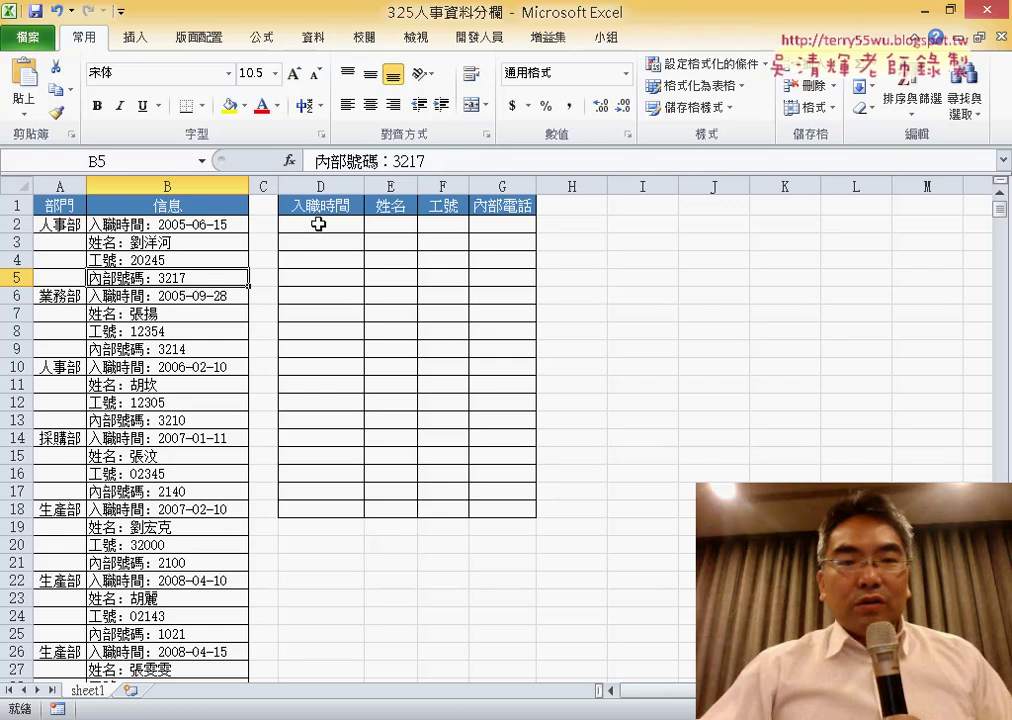
{"action": "left_click", "coordinate": [318, 224]}
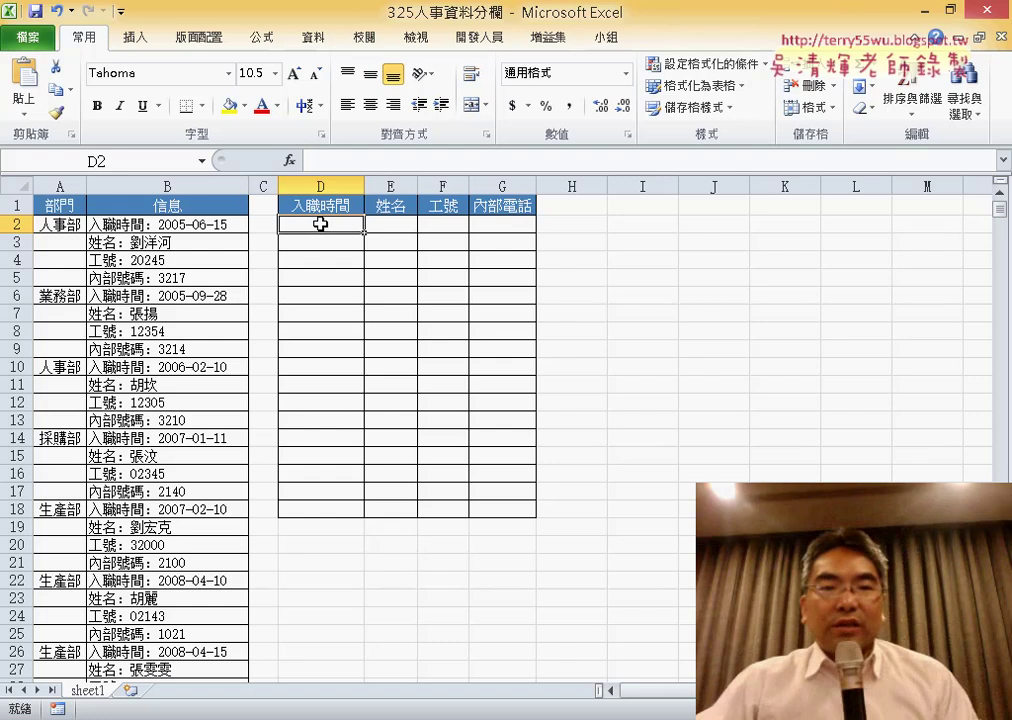
Insert INDEX into D2 from the 檢視與參照 category, choosing the array,row_num,column_num form.
{"action": "left_click", "coordinate": [289, 162]}
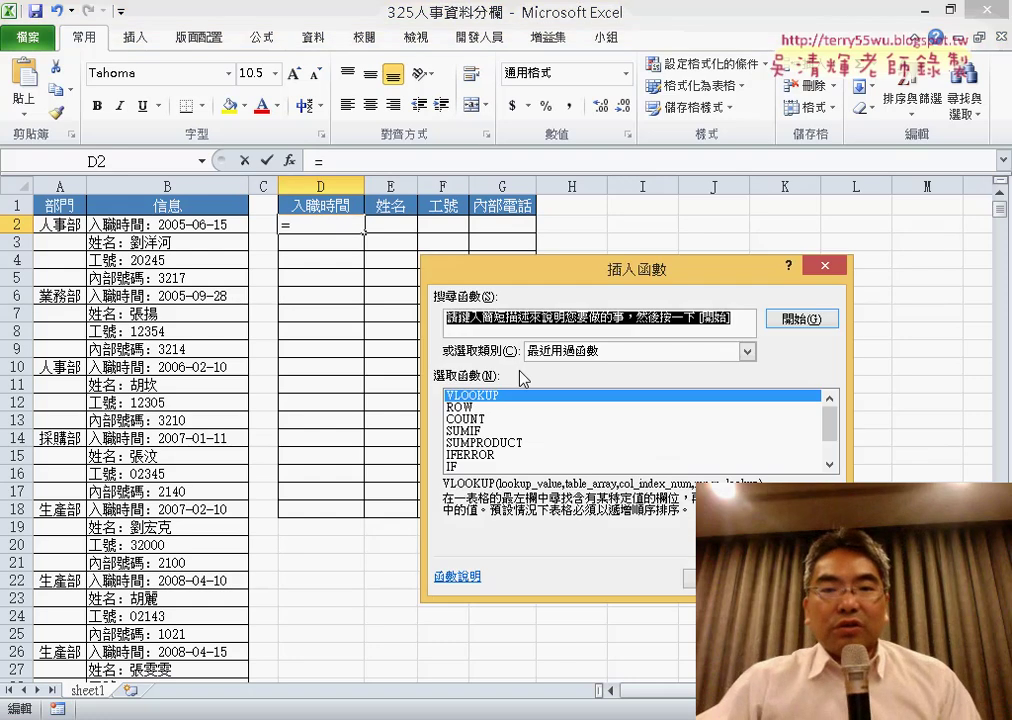
{"action": "left_click", "coordinate": [560, 351]}
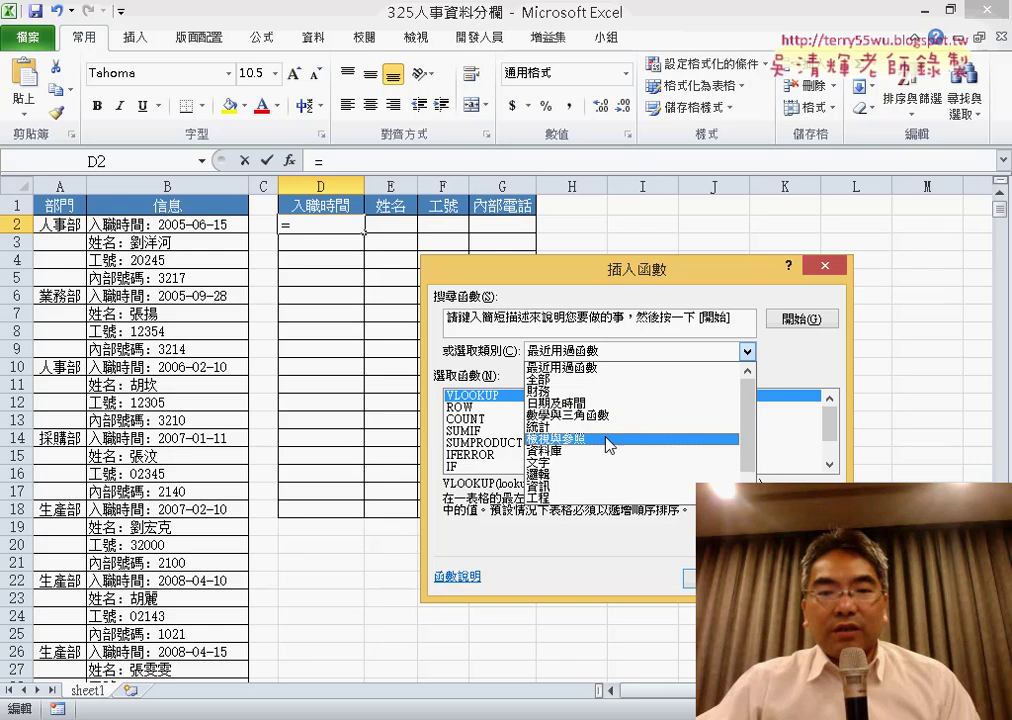
{"action": "left_click", "coordinate": [608, 444]}
{"action": "left_click_drag", "start_coordinate": [828, 430], "coordinate": [838, 443]}
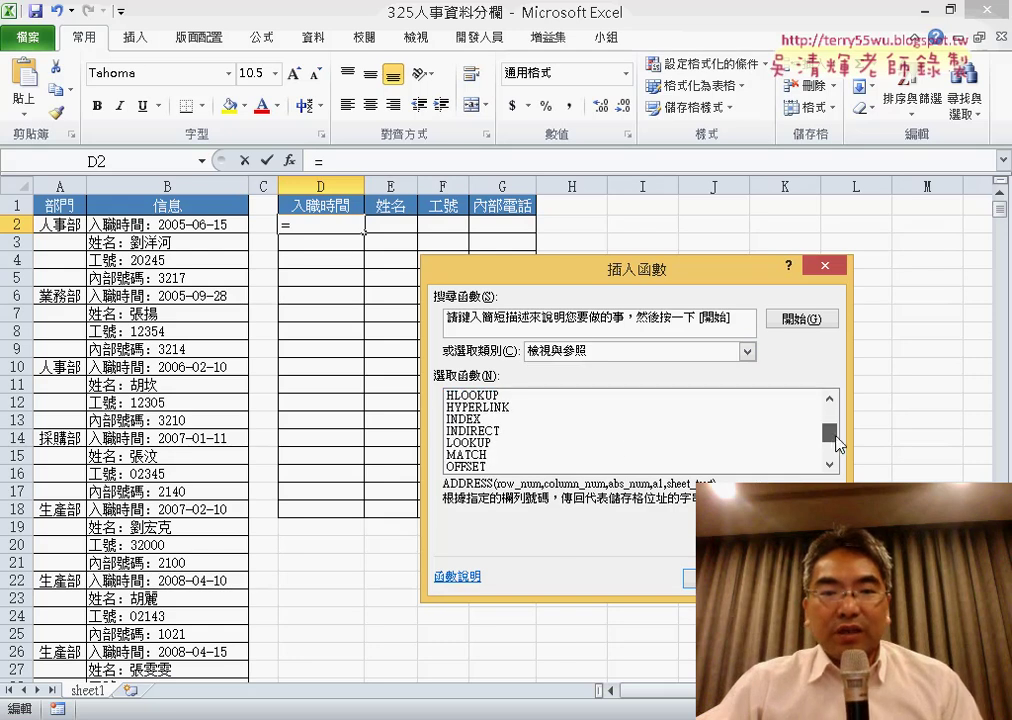
{"action": "left_click", "coordinate": [492, 420]}
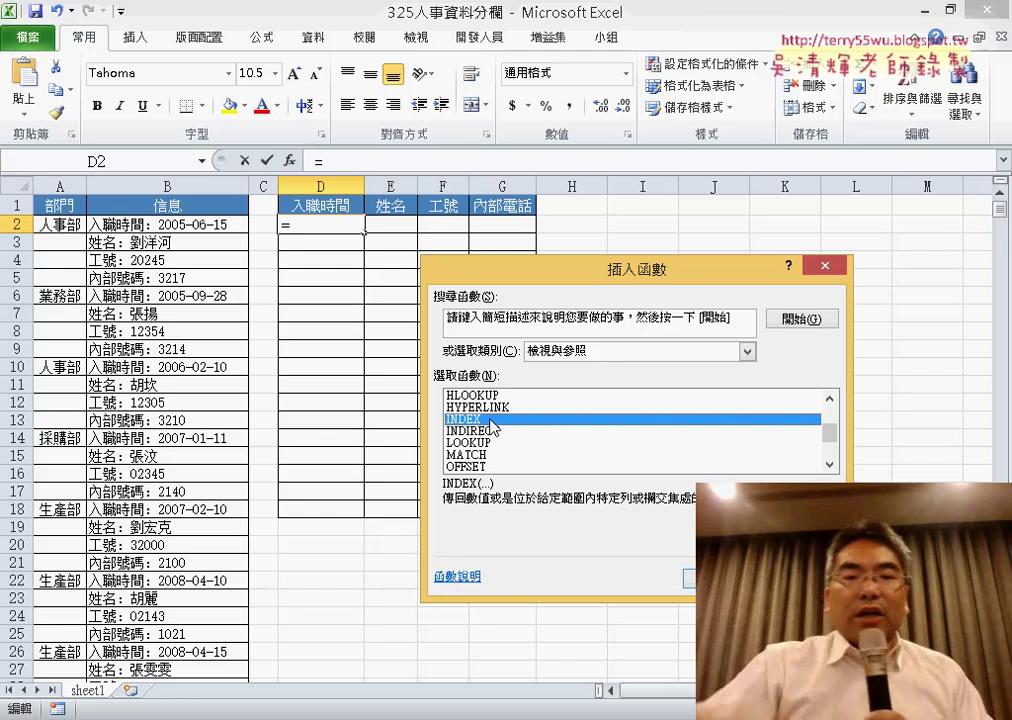
{"action": "key", "text": "Return"}
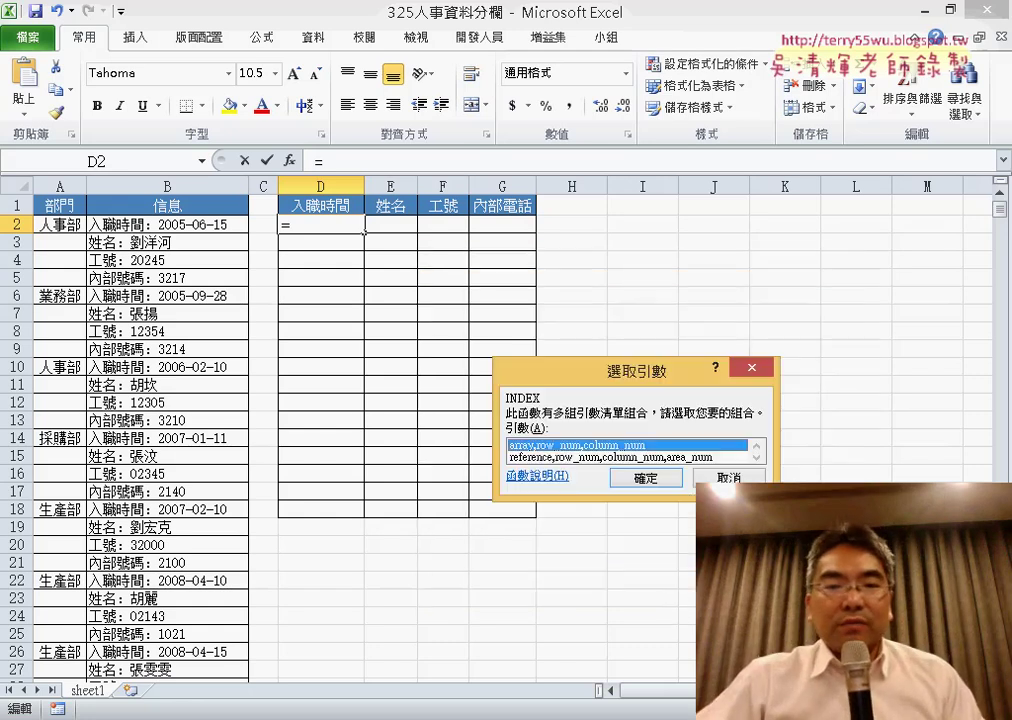
{"action": "left_click", "coordinate": [640, 479]}
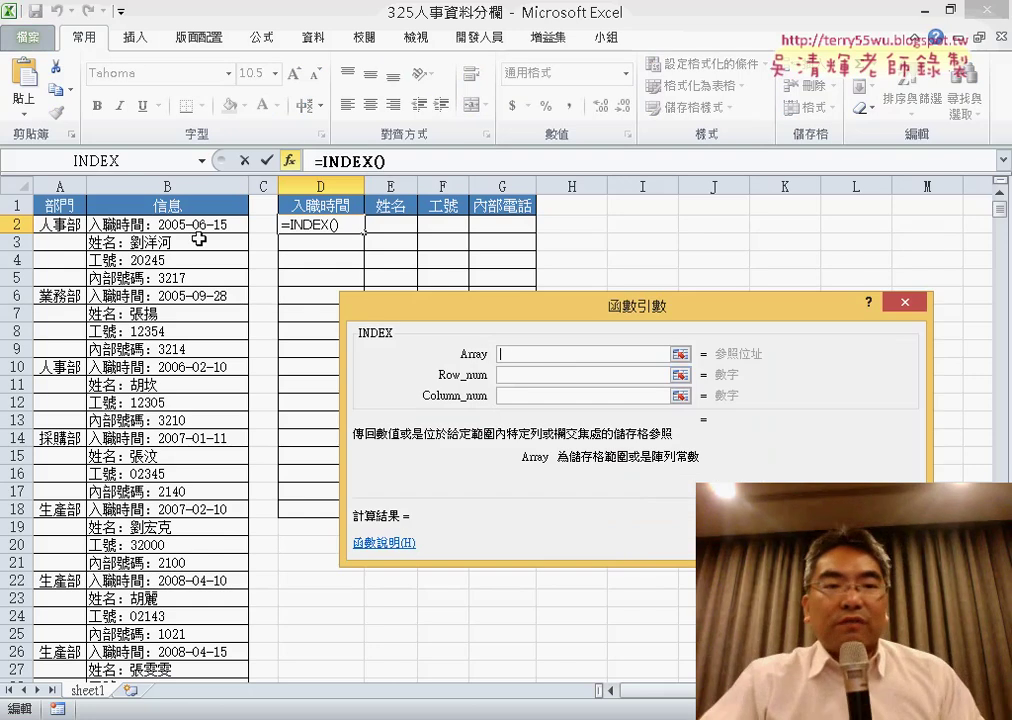
Set the INDEX Array argument to B2:B33.
{"action": "left_click_drag", "start_coordinate": [174, 226], "coordinate": [215, 631]}
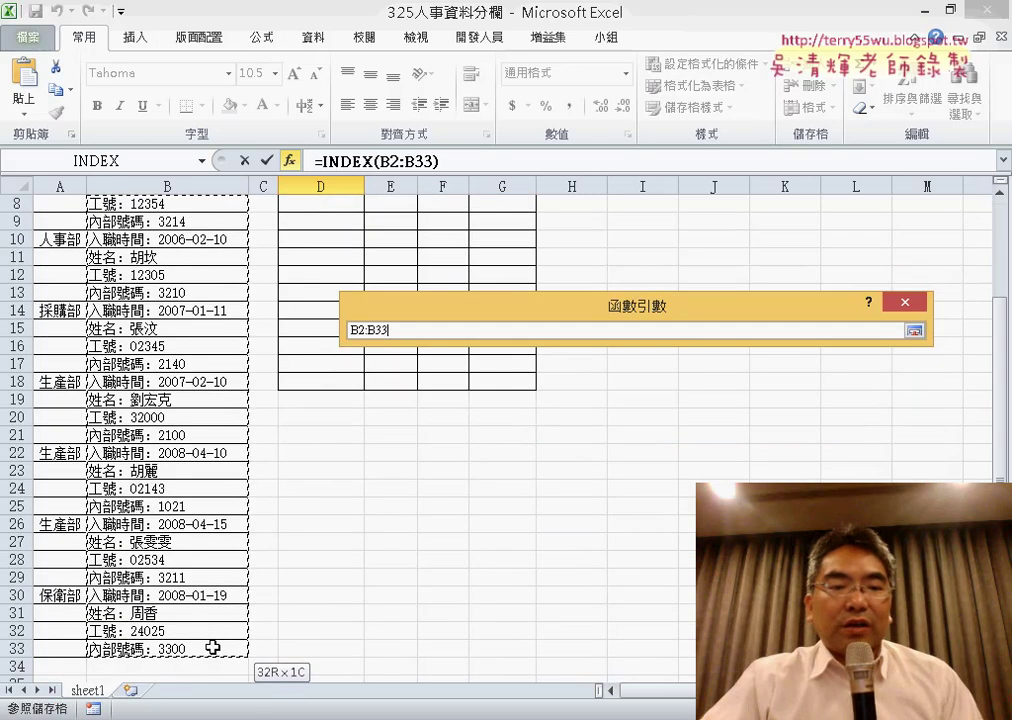
{"action": "left_click_drag", "start_coordinate": [215, 631], "coordinate": [208, 651]}
{"action": "double_click", "coordinate": [558, 354]}
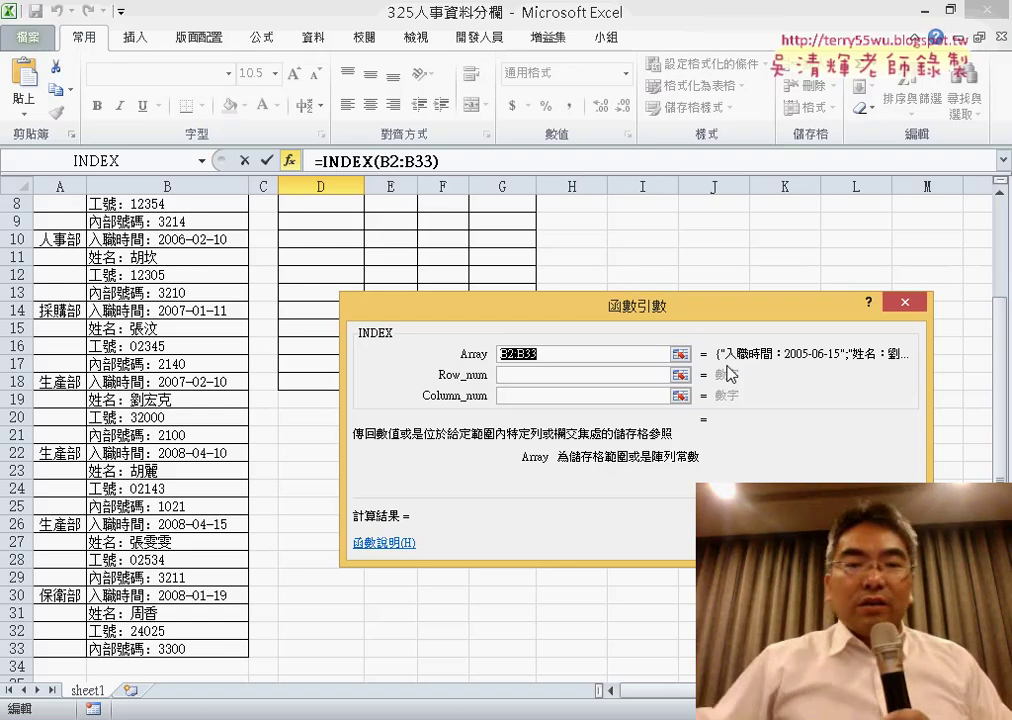
{"action": "left_click", "coordinate": [560, 374]}
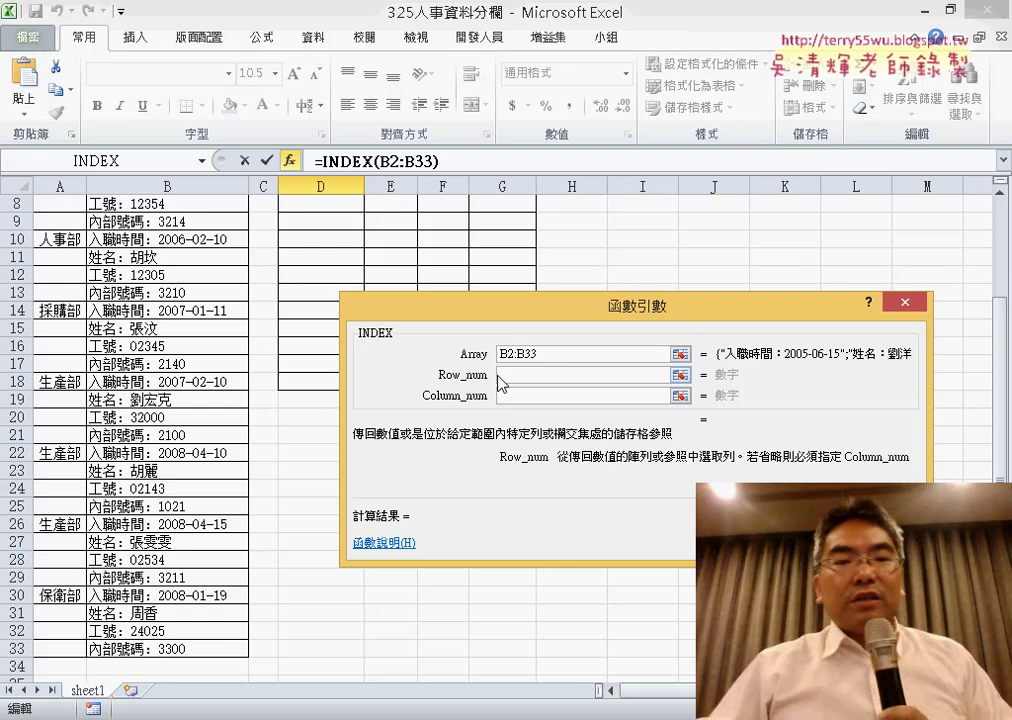
{"action": "scroll", "coordinate": [320, 232], "scroll_direction": "up", "scroll_amount": 3}
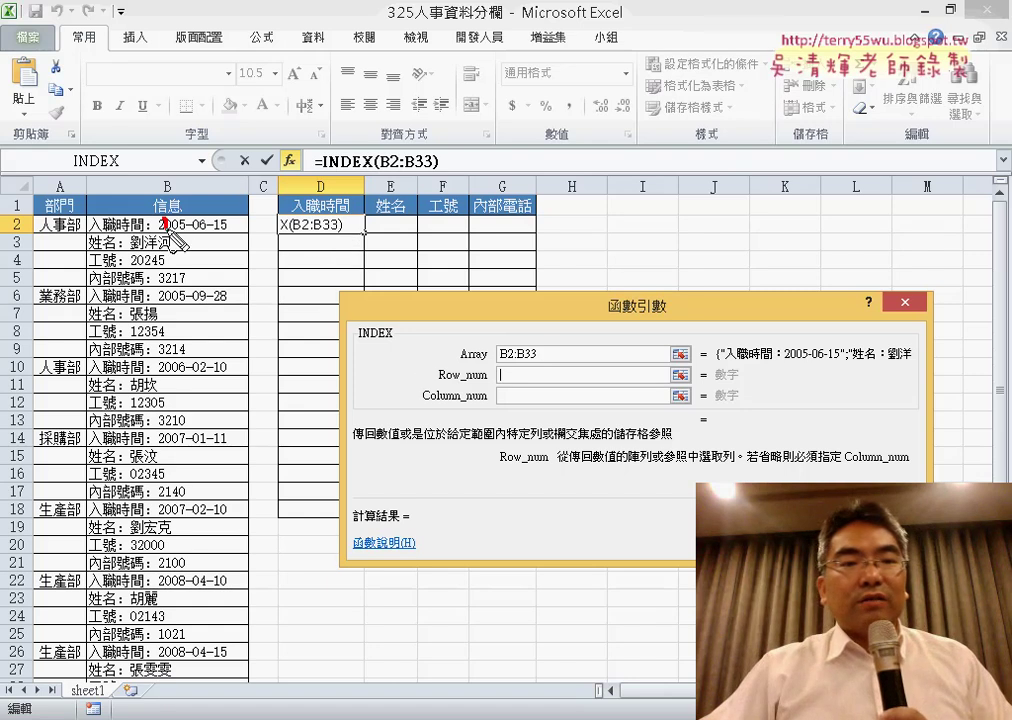
{"action": "left_click_drag", "start_coordinate": [166, 226], "coordinate": [286, 225]}
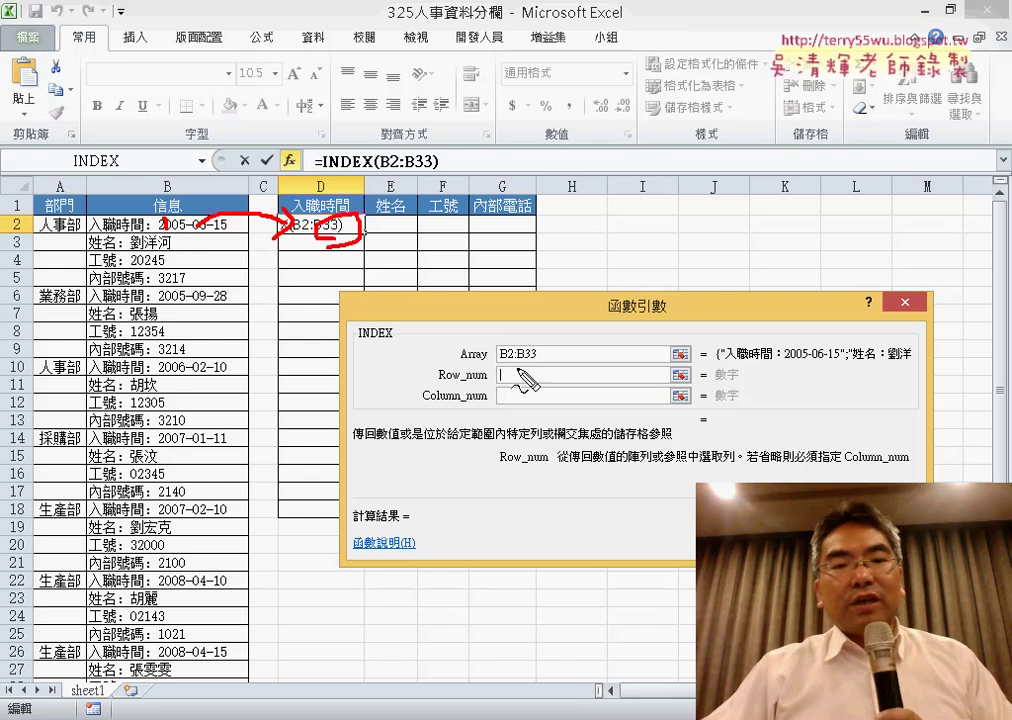
{"action": "key", "text": "Escape"}
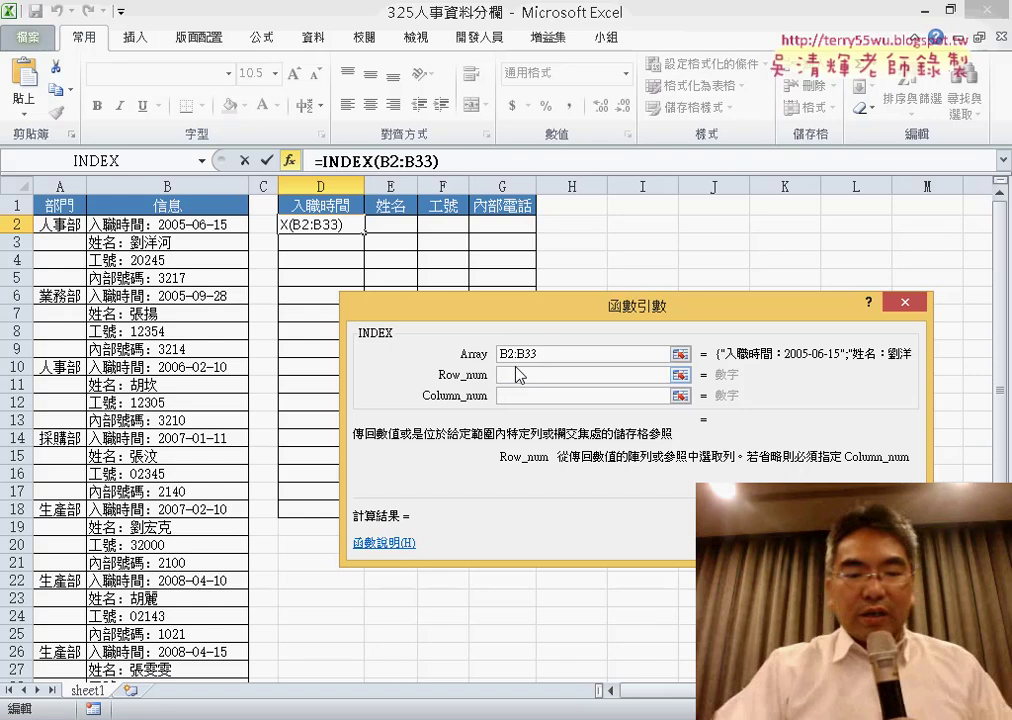
Set Row_num and Column_num to 1, completing =INDEX(B2:B33,1,1) in D2.
{"action": "left_click", "coordinate": [519, 374]}
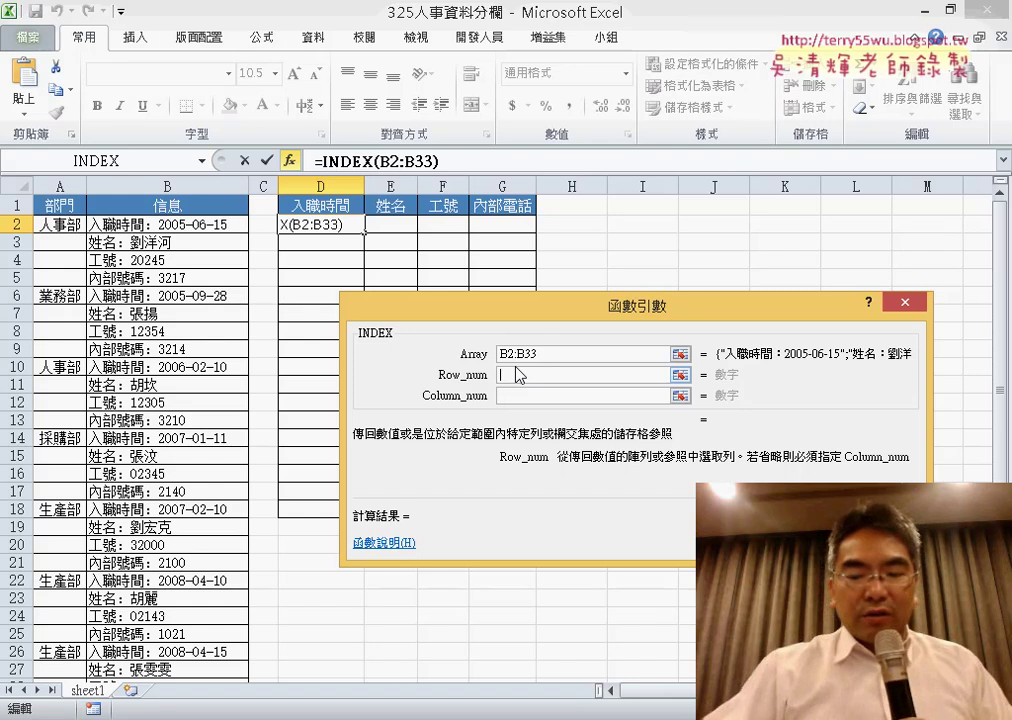
{"action": "type", "text": "1"}
{"action": "key", "text": "Tab"}
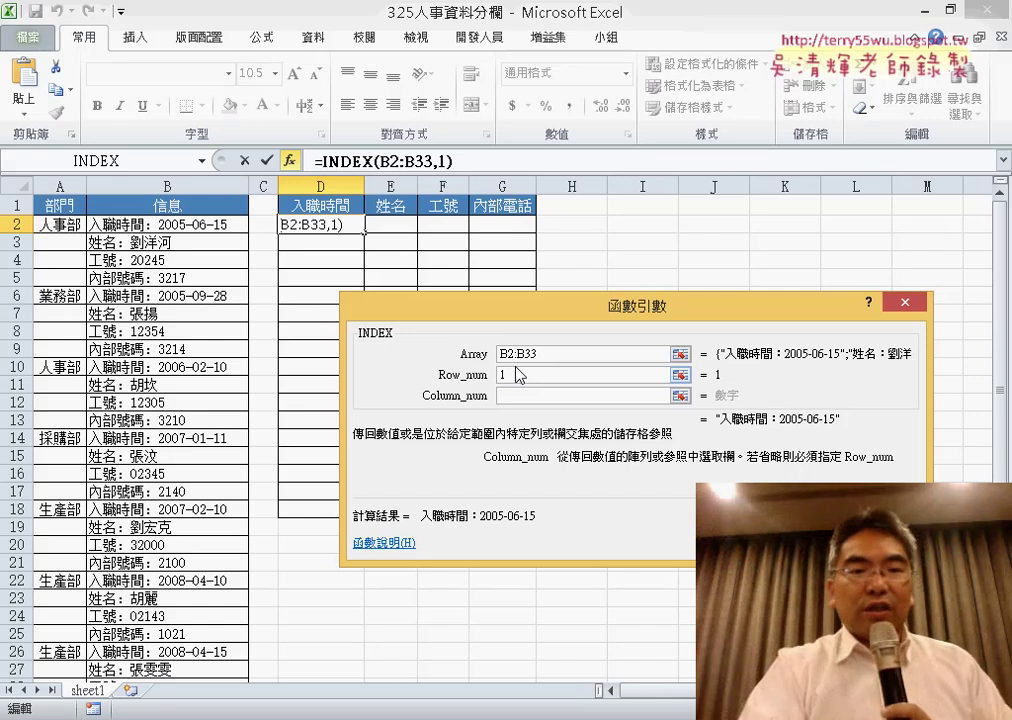
{"action": "key", "text": "Tab"}
{"action": "type", "text": "1"}
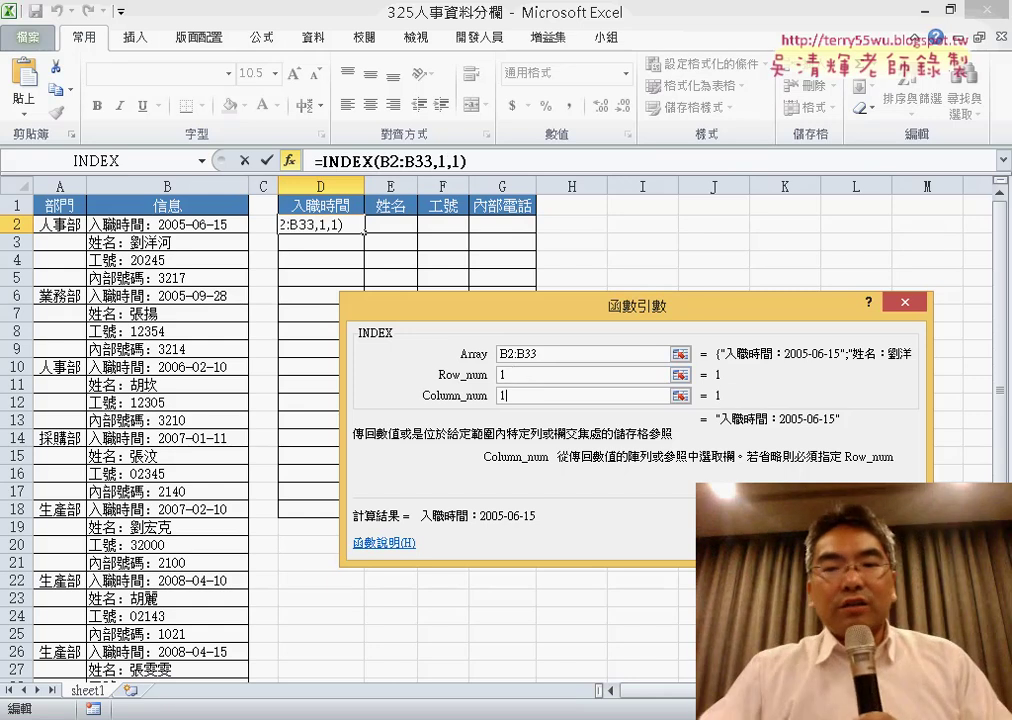
{"action": "key", "text": "Return"}
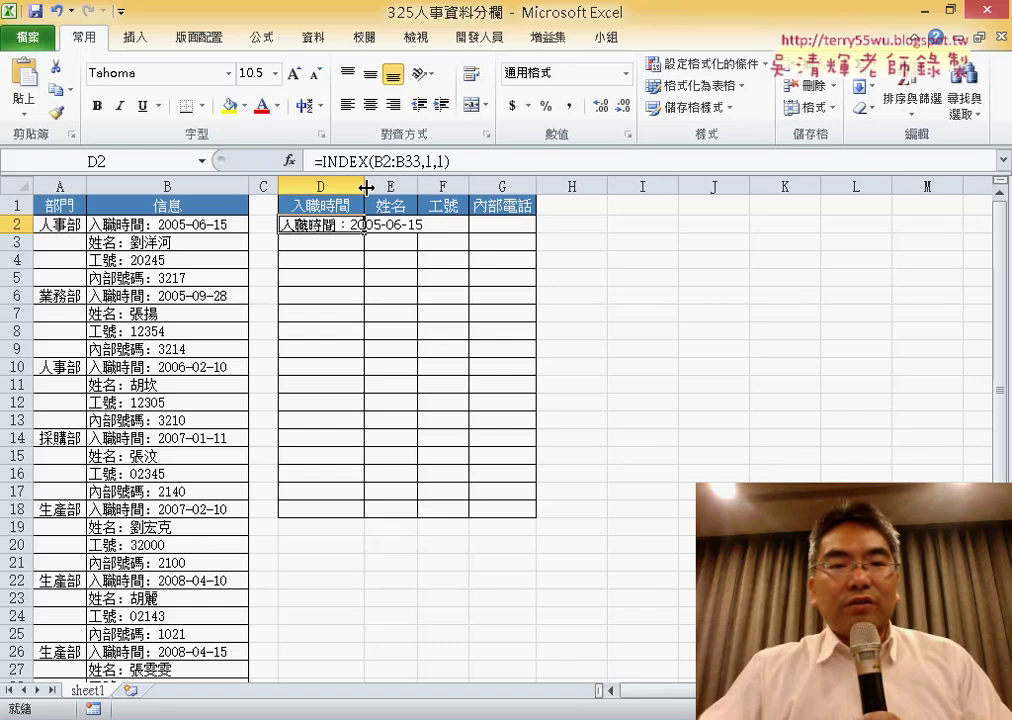
Widen column D to fit D2 and copy D2's INDEX formula.
{"action": "double_click", "coordinate": [365, 187]}
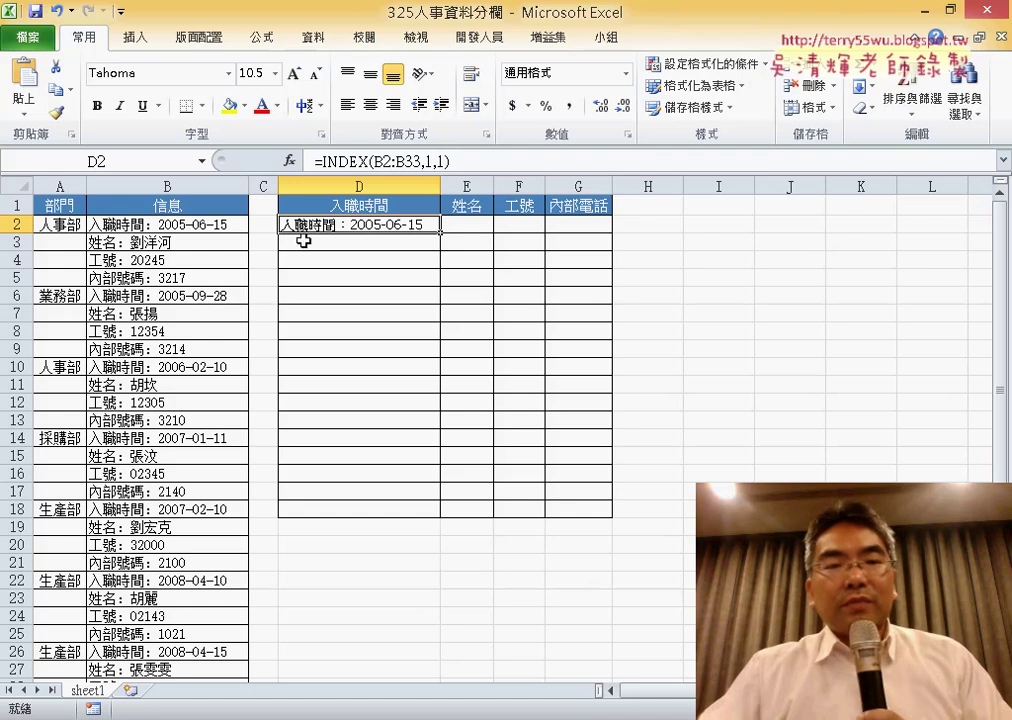
{"action": "key", "text": "ctrl+c"}
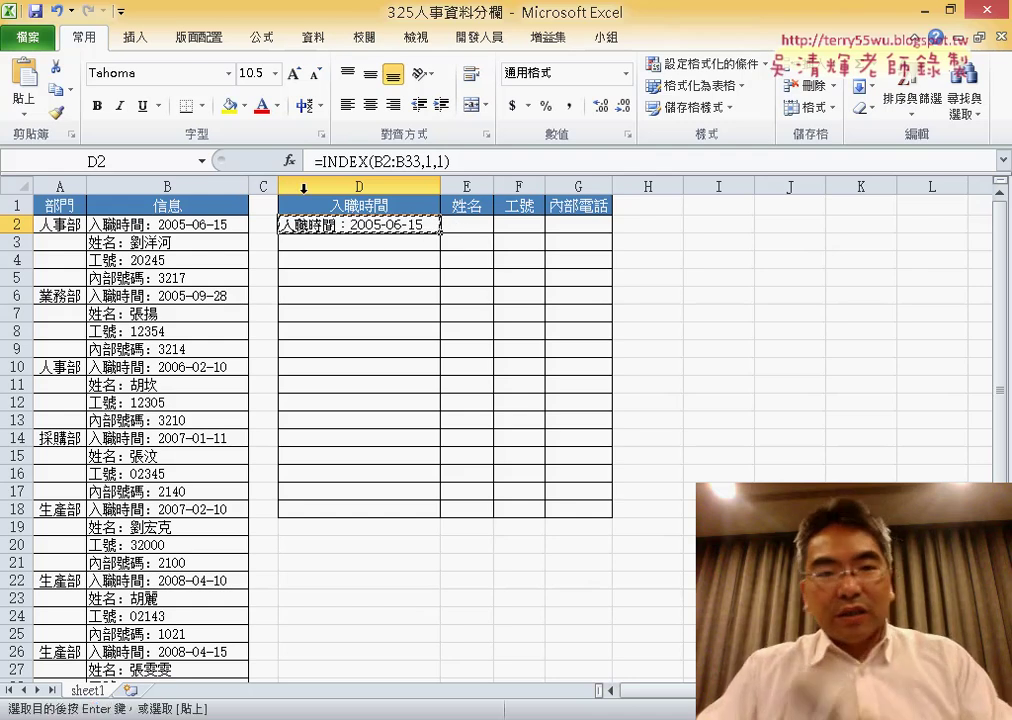
{"action": "left_click", "coordinate": [463, 226]}
{"action": "left_click", "coordinate": [406, 162]}
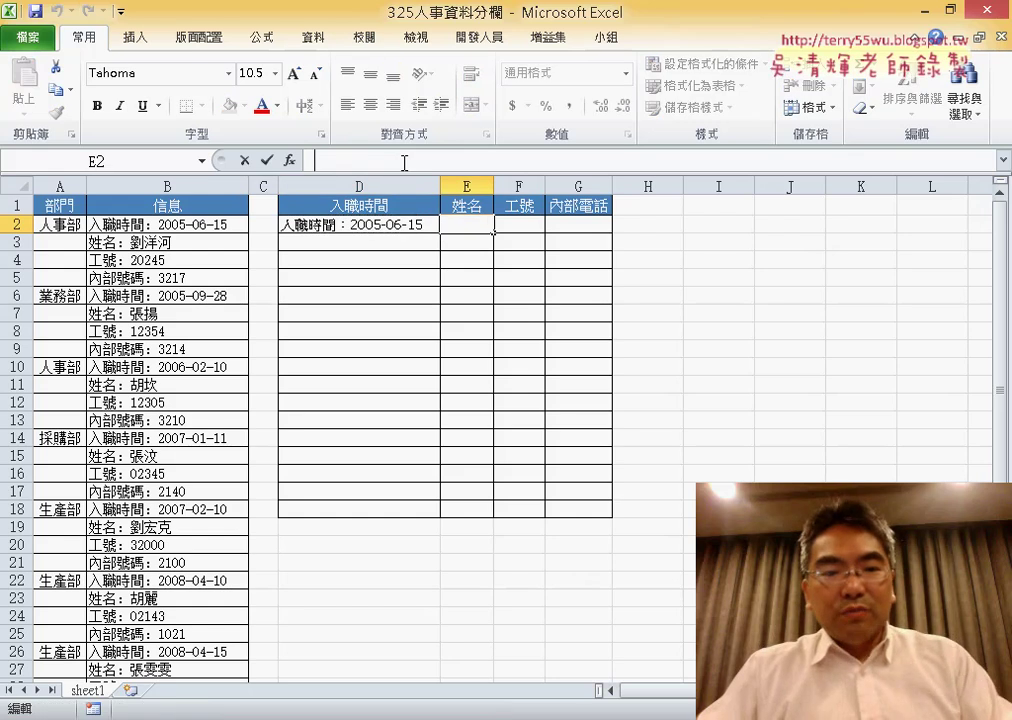
{"action": "left_click", "coordinate": [392, 228]}
{"action": "left_click_drag", "start_coordinate": [458, 163], "coordinate": [316, 161]}
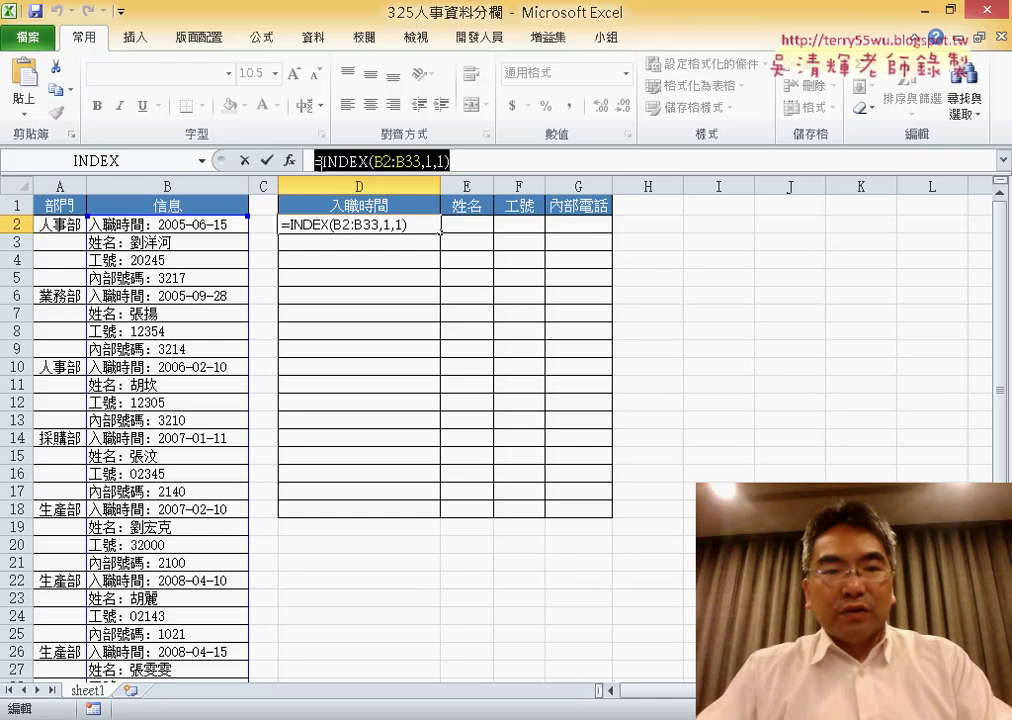
{"action": "left_click", "coordinate": [266, 160]}
{"action": "left_click", "coordinate": [462, 225]}
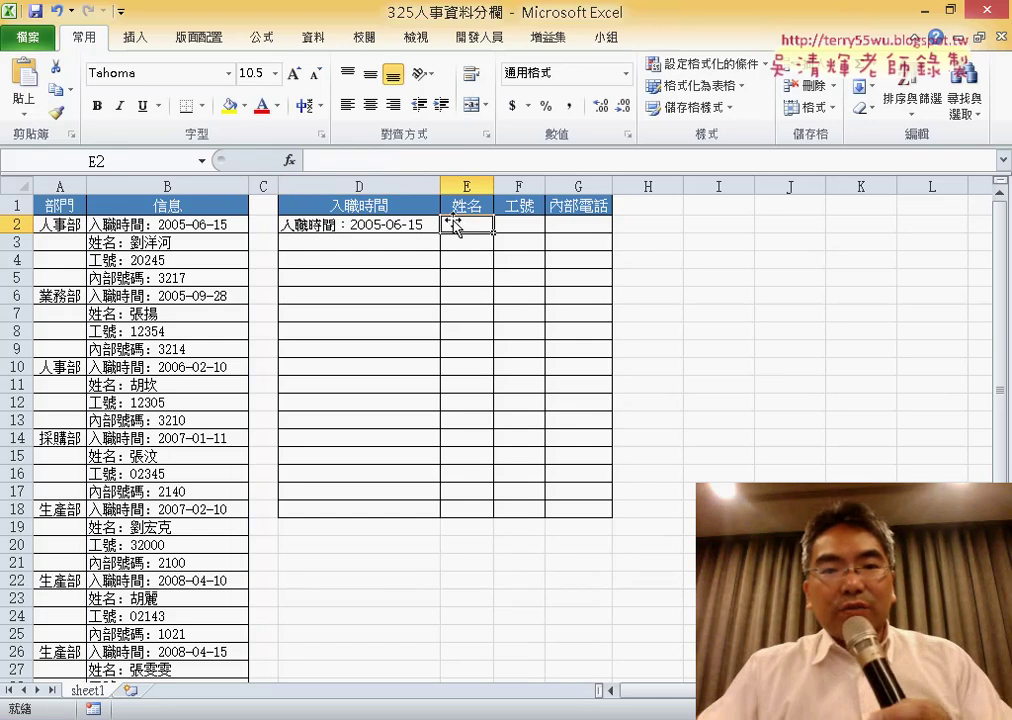
{"action": "left_click", "coordinate": [369, 161]}
{"action": "key", "text": "ctrl+v"}
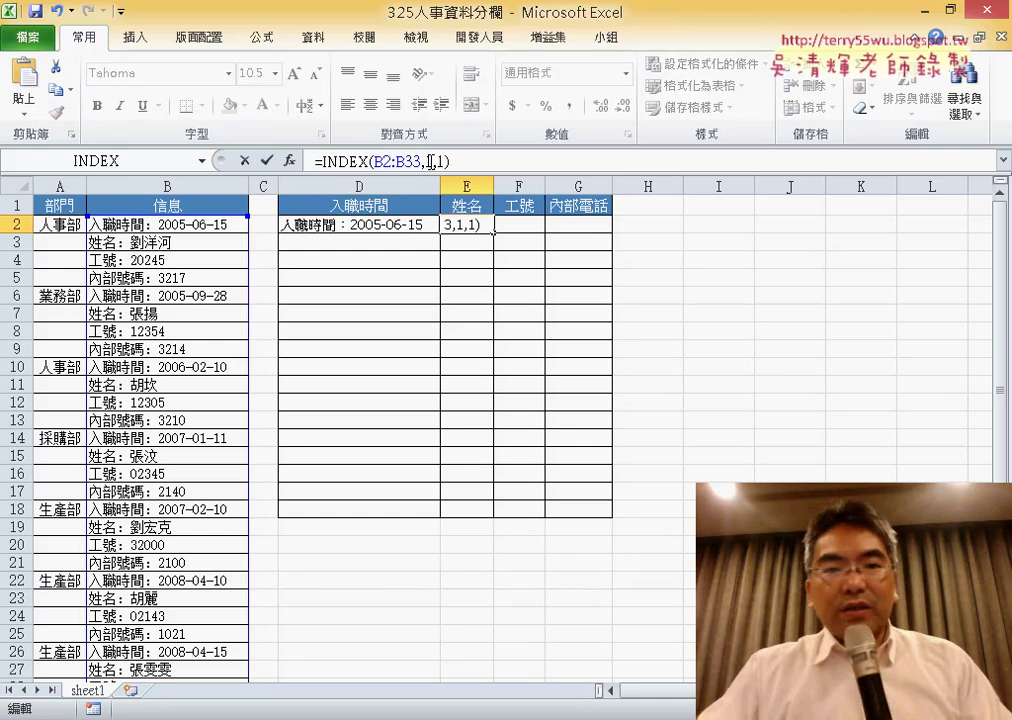
{"action": "double_click", "coordinate": [431, 161]}
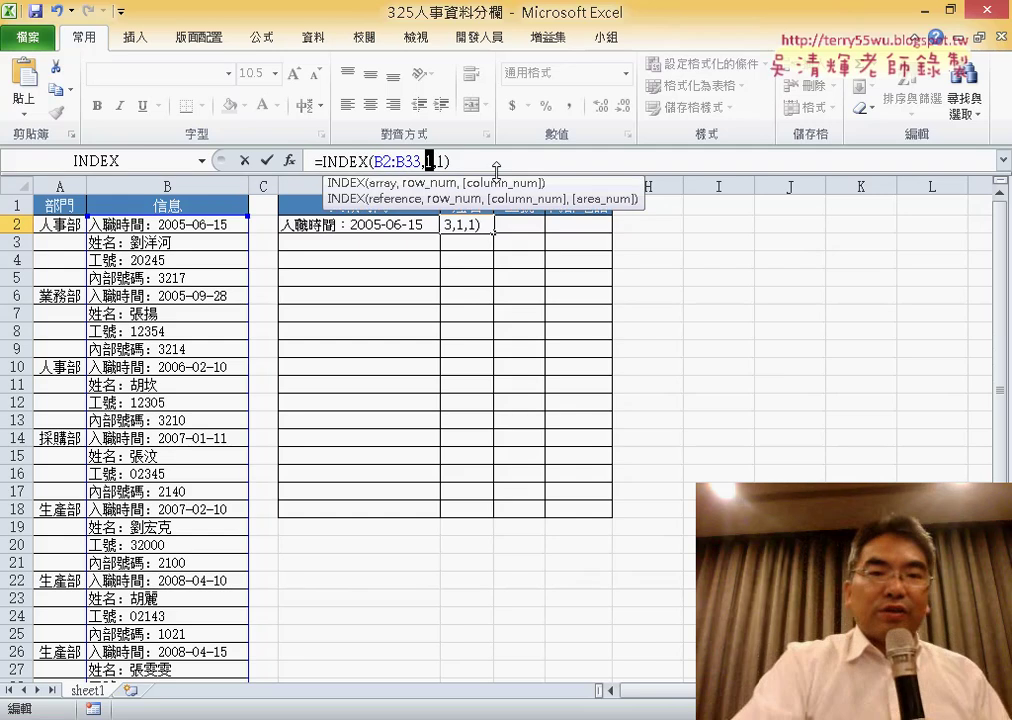
{"action": "type", "text": "2"}
{"action": "key", "text": "Return"}
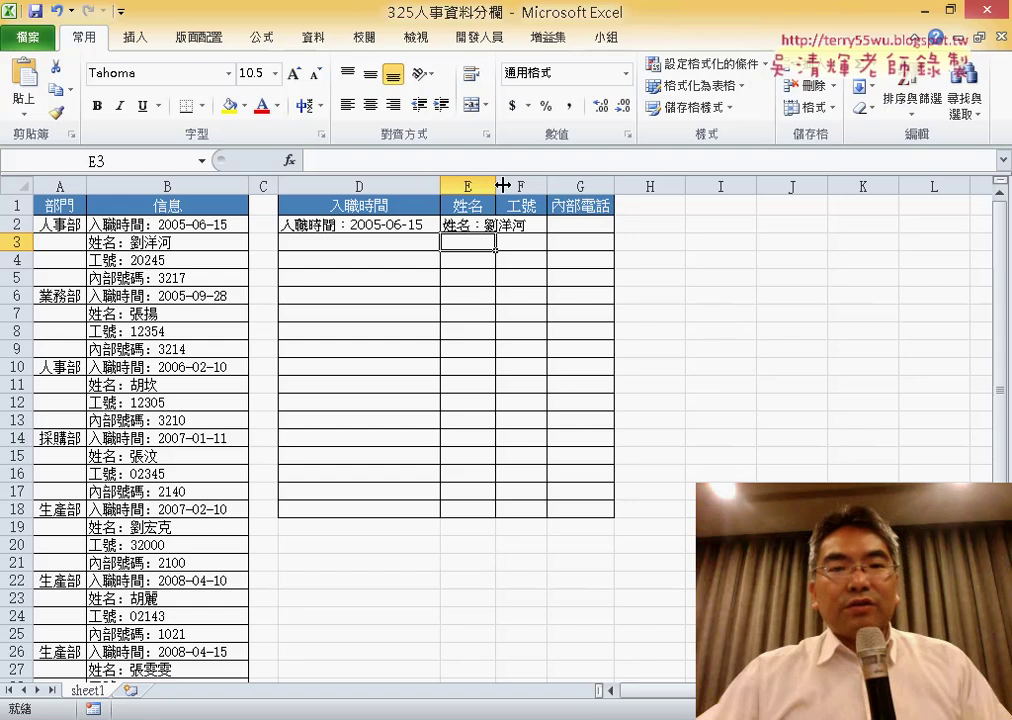
{"action": "left_click_drag", "start_coordinate": [492, 186], "coordinate": [538, 186]}
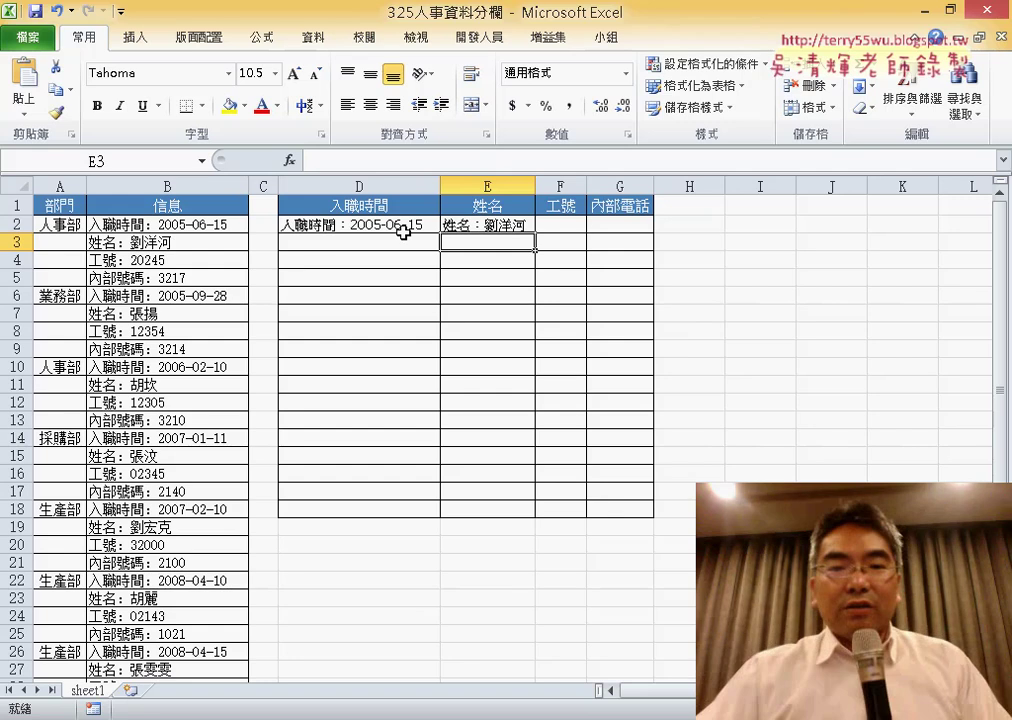
Enter =INDEX(B2:B33,3,1) in F2 to show 工號：20245, and autofit column F.
{"action": "left_click", "coordinate": [568, 227]}
{"action": "left_click", "coordinate": [440, 162]}
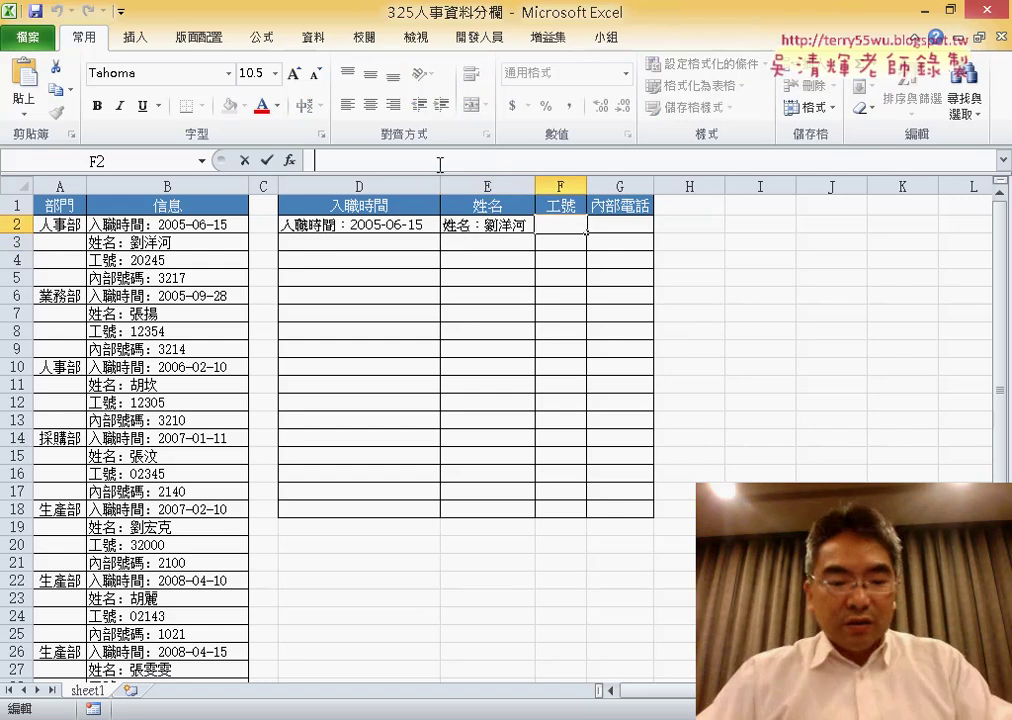
{"action": "type", "text": "=INDEX(B2:B33,1,1)"}
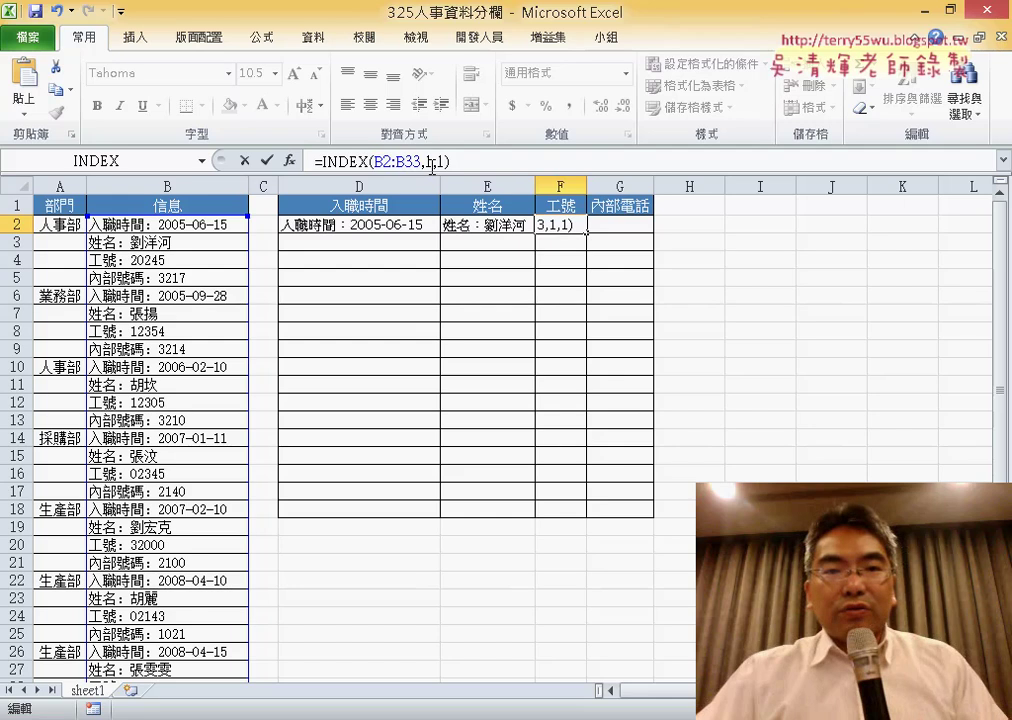
{"action": "type", "text": "3"}
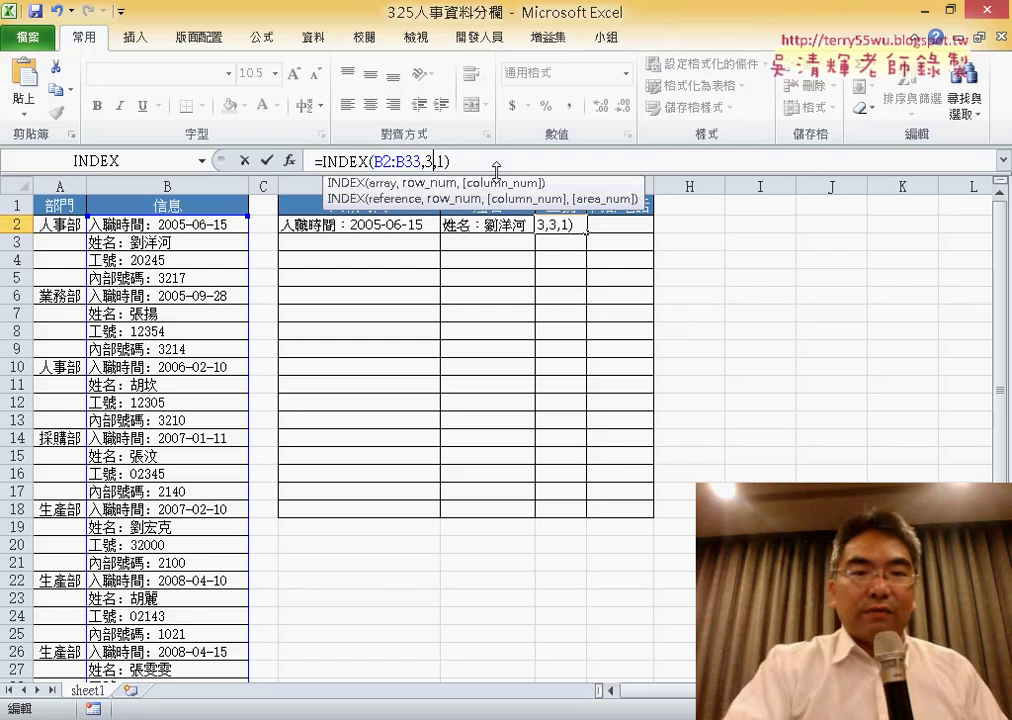
{"action": "key", "text": "Return"}
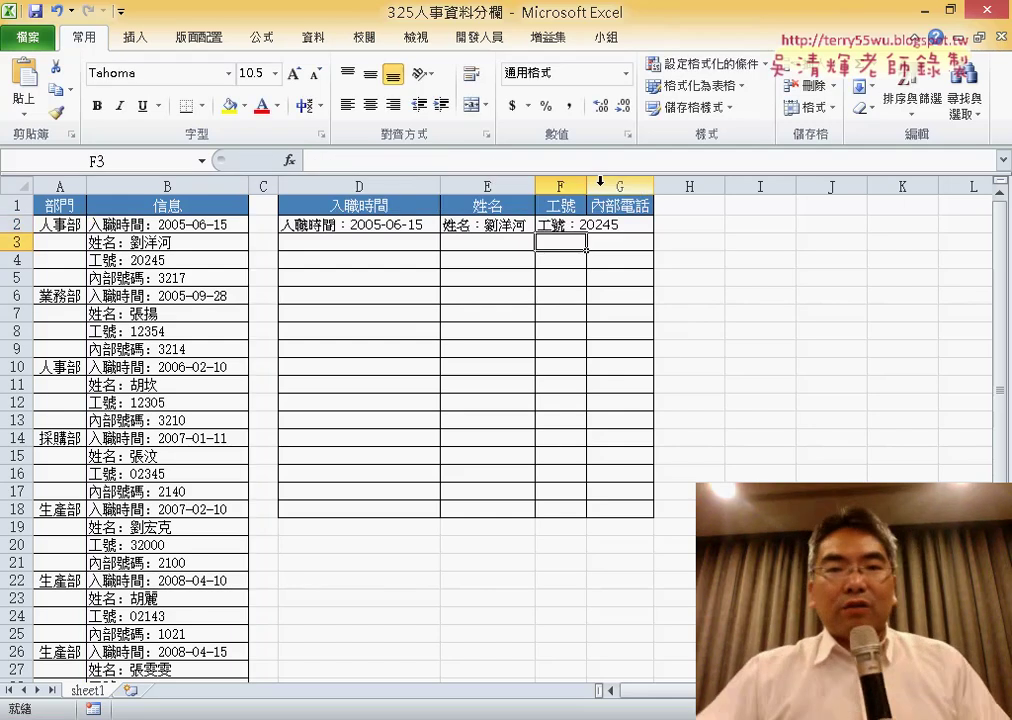
{"action": "double_click", "coordinate": [586, 186]}
Select G2 for the extension formula, then go back to review D2.
{"action": "left_click", "coordinate": [660, 224]}
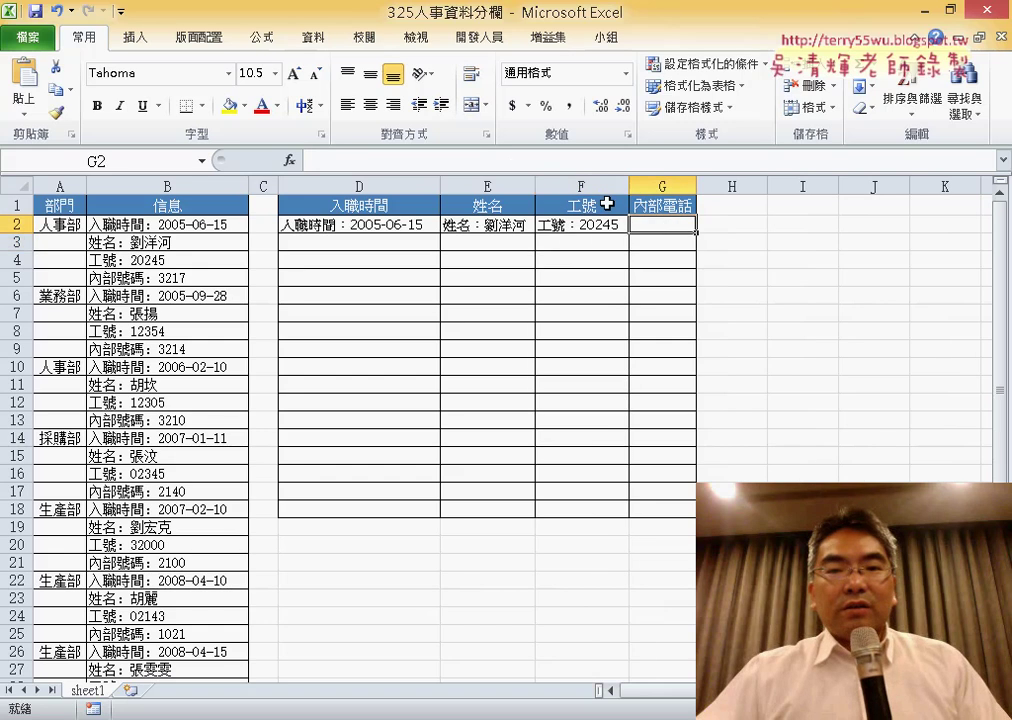
{"action": "left_click", "coordinate": [513, 163]}
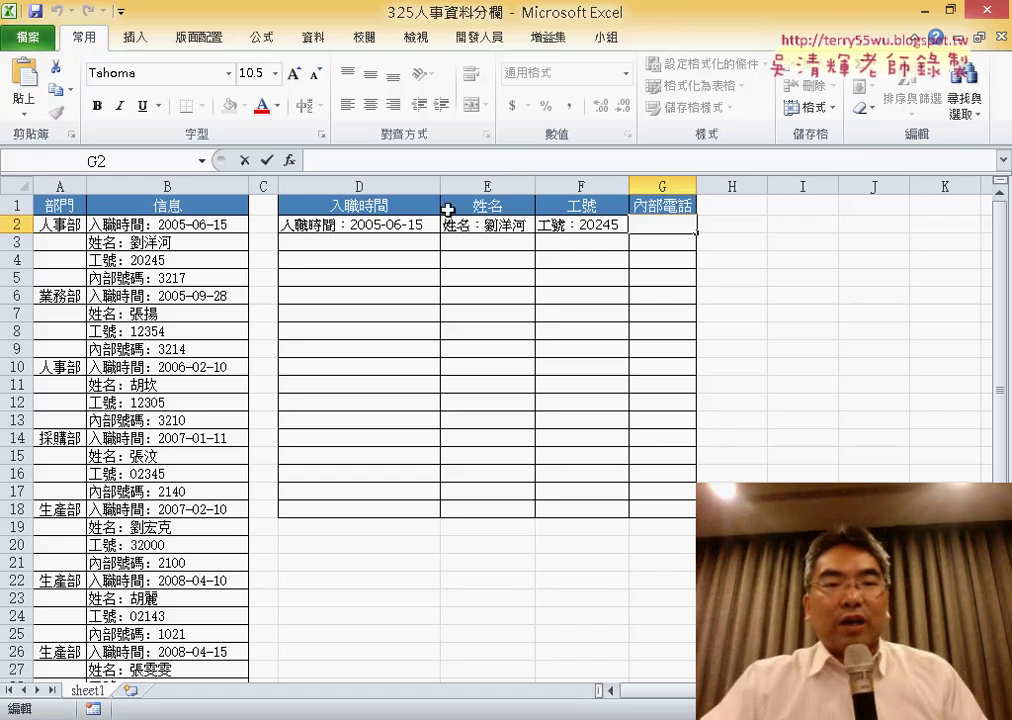
{"action": "left_click", "coordinate": [358, 224]}
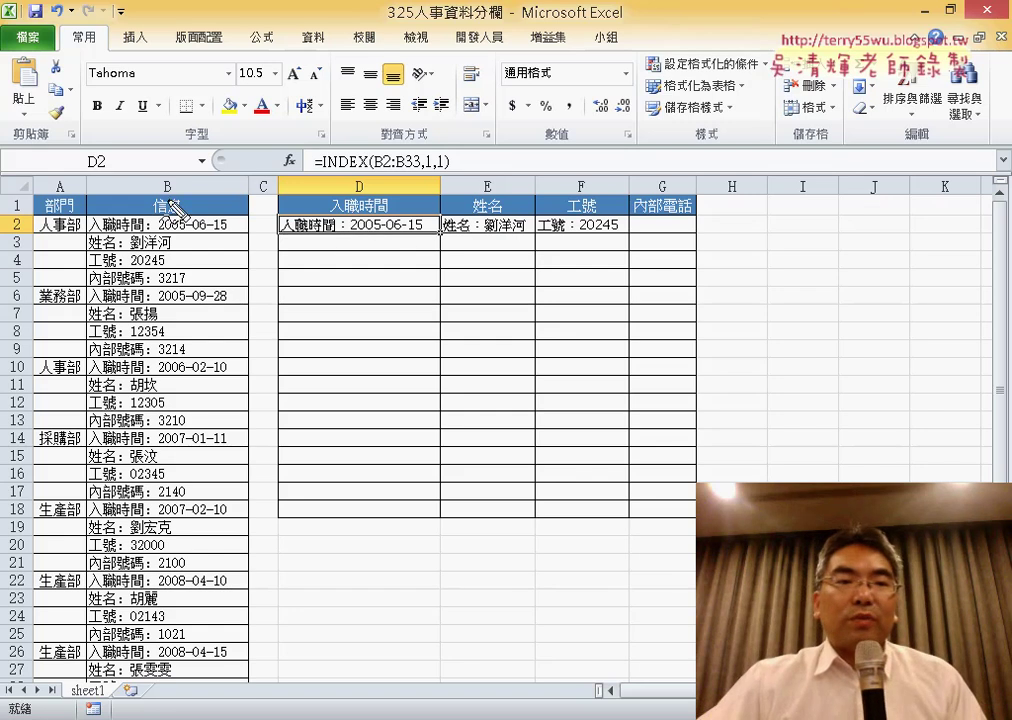
{"action": "left_click_drag", "start_coordinate": [92, 228], "coordinate": [92, 325]}
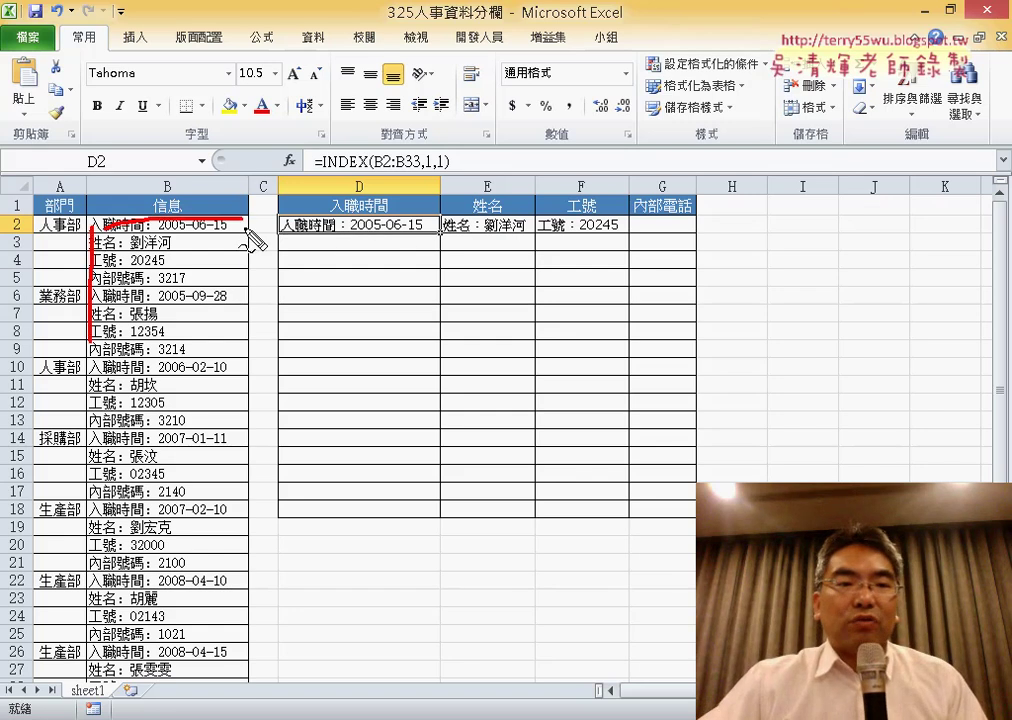
Review D2's INDEX arguments in the Function Arguments dialog and close it unchanged.
{"action": "left_click_drag", "start_coordinate": [118, 228], "coordinate": [253, 378]}
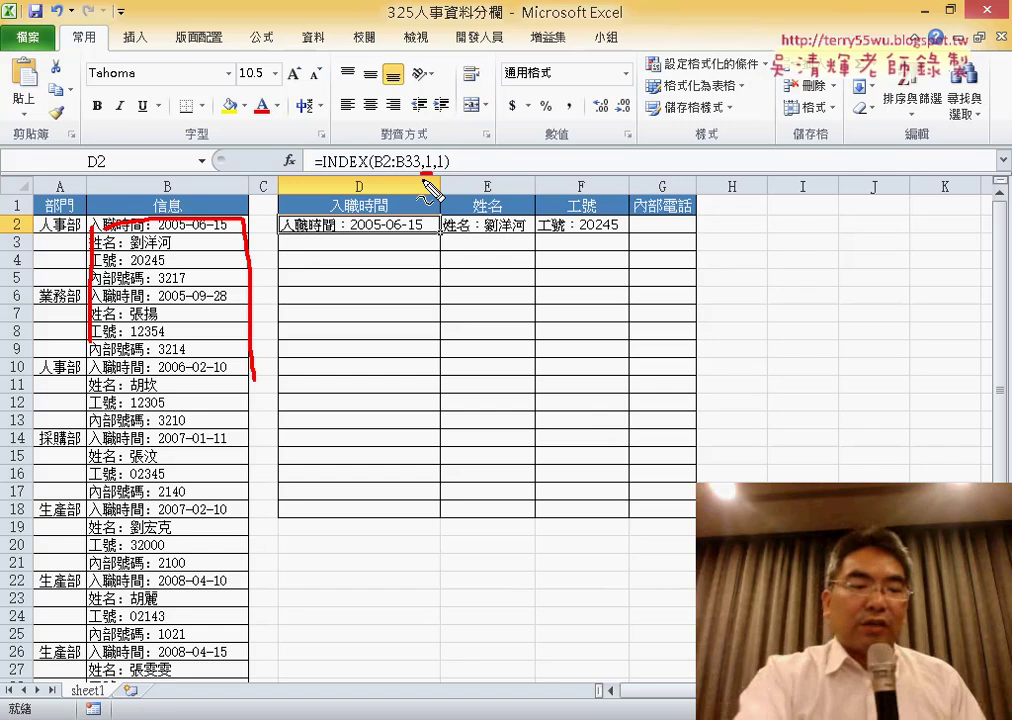
{"action": "key", "text": "Escape"}
{"action": "left_click", "coordinate": [330, 161]}
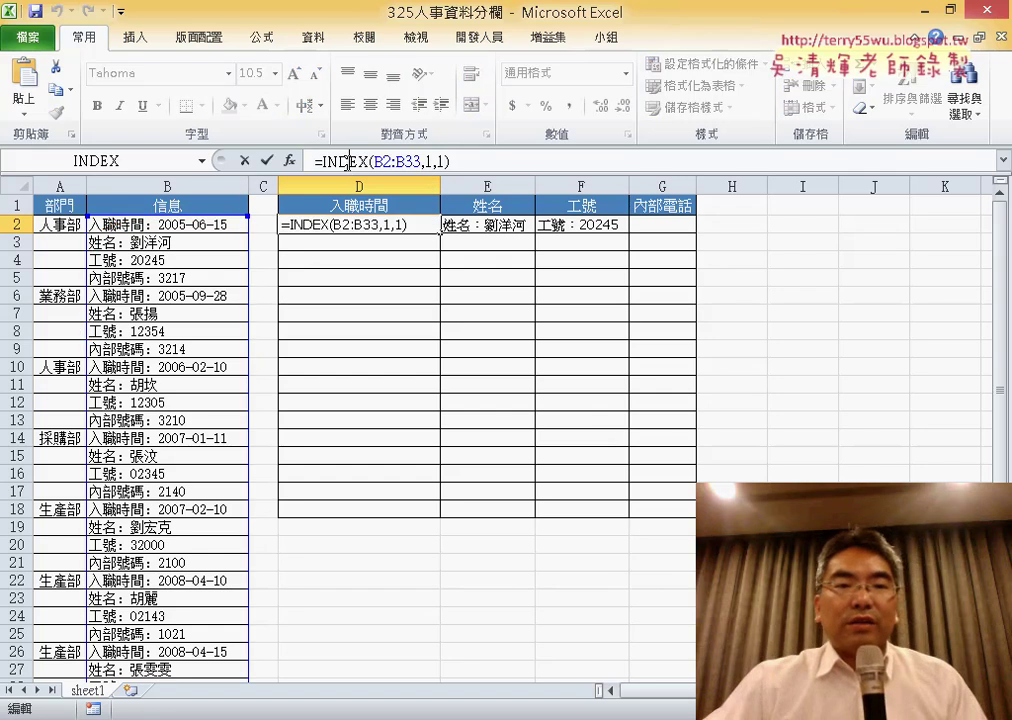
{"action": "left_click", "coordinate": [289, 160]}
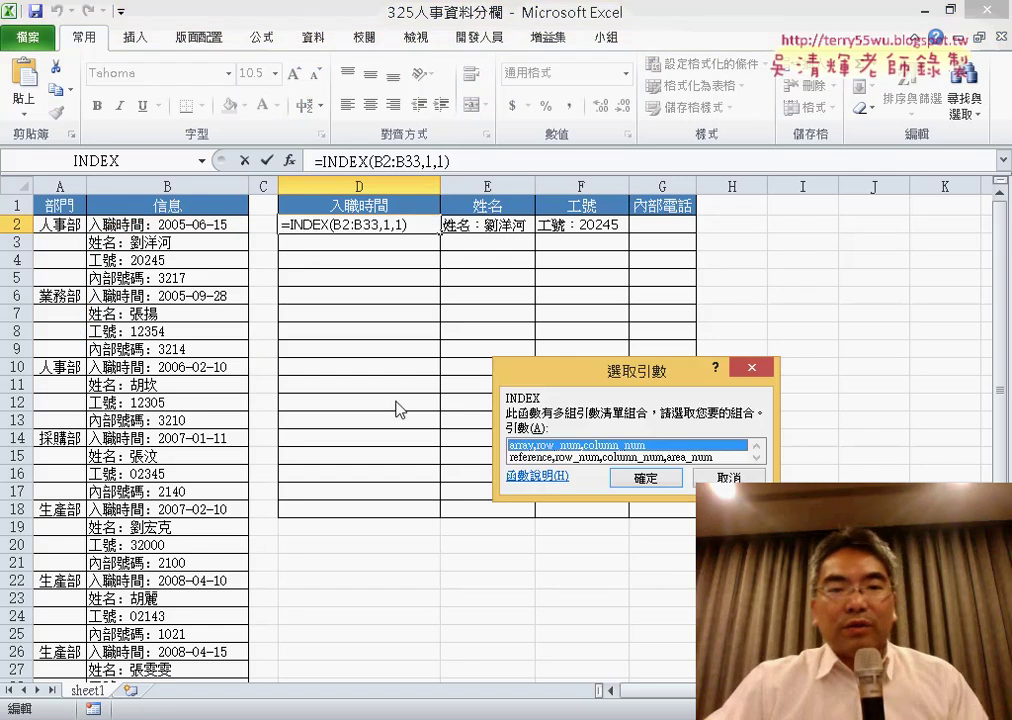
{"action": "left_click", "coordinate": [646, 478]}
{"action": "left_click", "coordinate": [499, 375]}
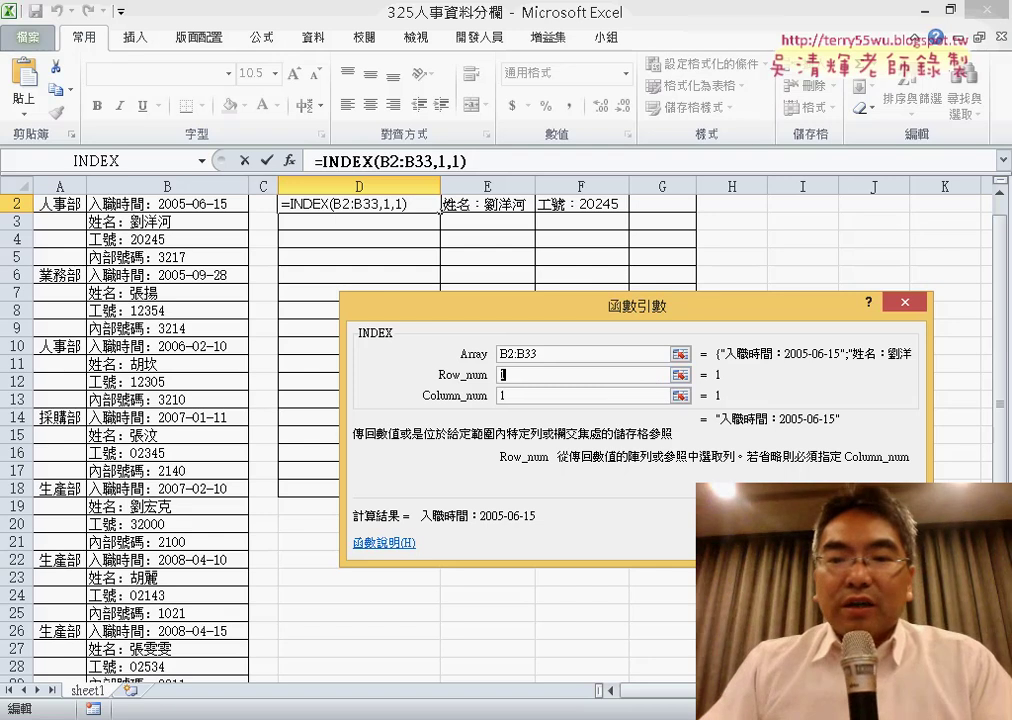
{"action": "key", "text": "Return"}
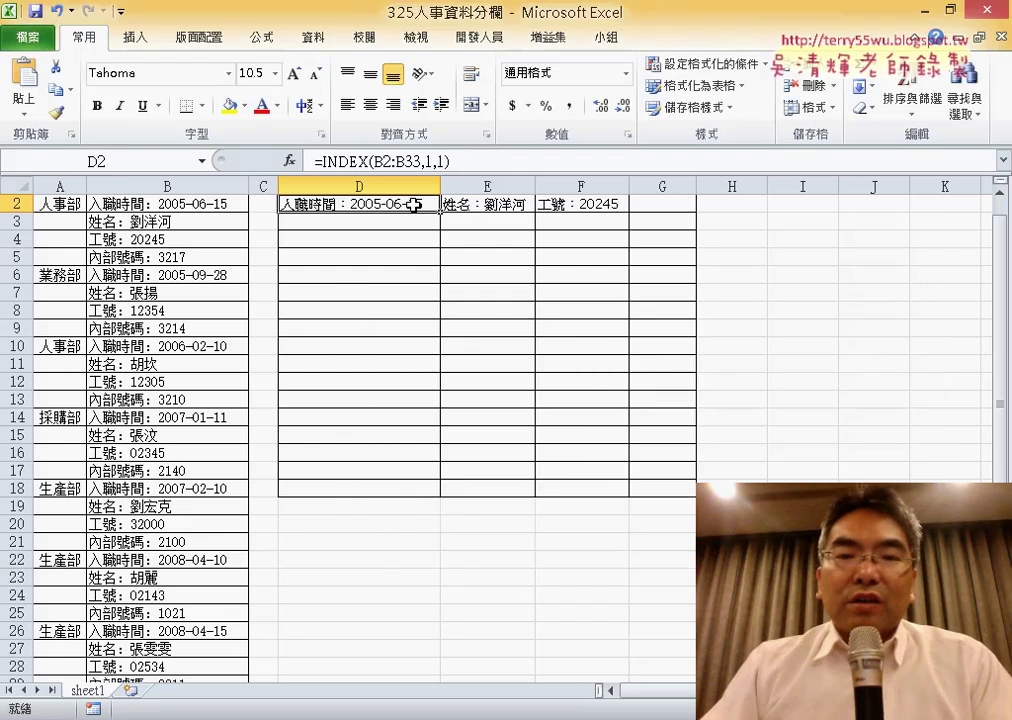
Clear D2:G2 and switch to the PowerPoint slide explaining the numbering method.
{"action": "left_click_drag", "start_coordinate": [413, 204], "coordinate": [670, 206]}
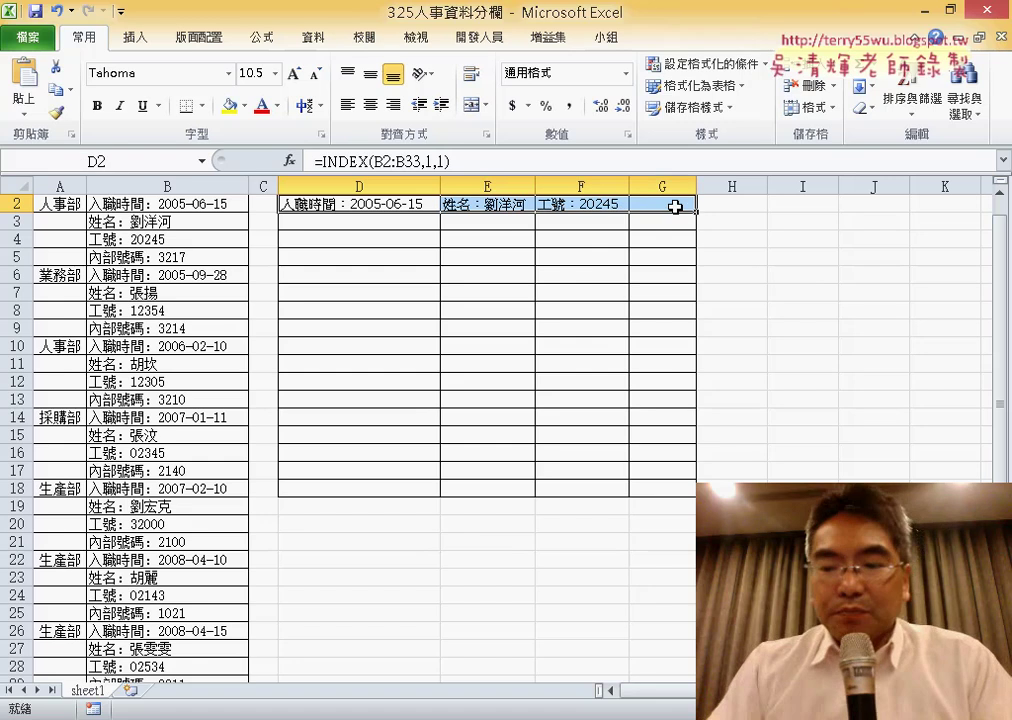
{"action": "key", "text": "Delete"}
{"action": "scroll", "coordinate": [640, 260], "scroll_direction": "up", "scroll_amount": 1}
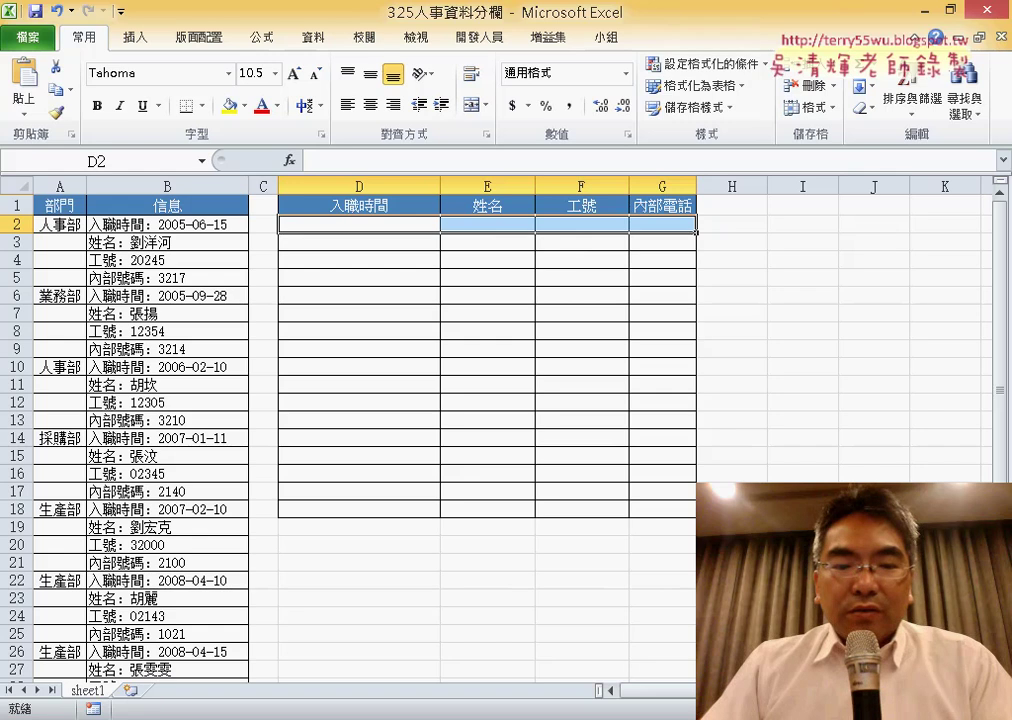
{"action": "key", "text": "alt+Tab"}
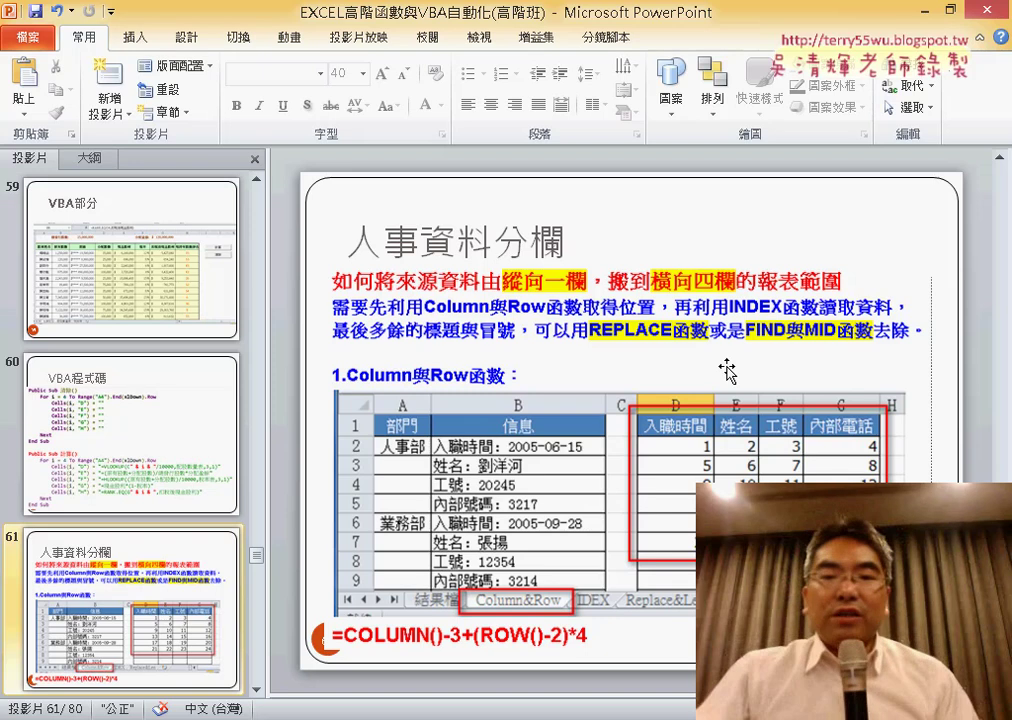
Back in Excel, enter =COLUMN() in D2 and fill it across to G2.
{"action": "left_click", "coordinate": [928, 11]}
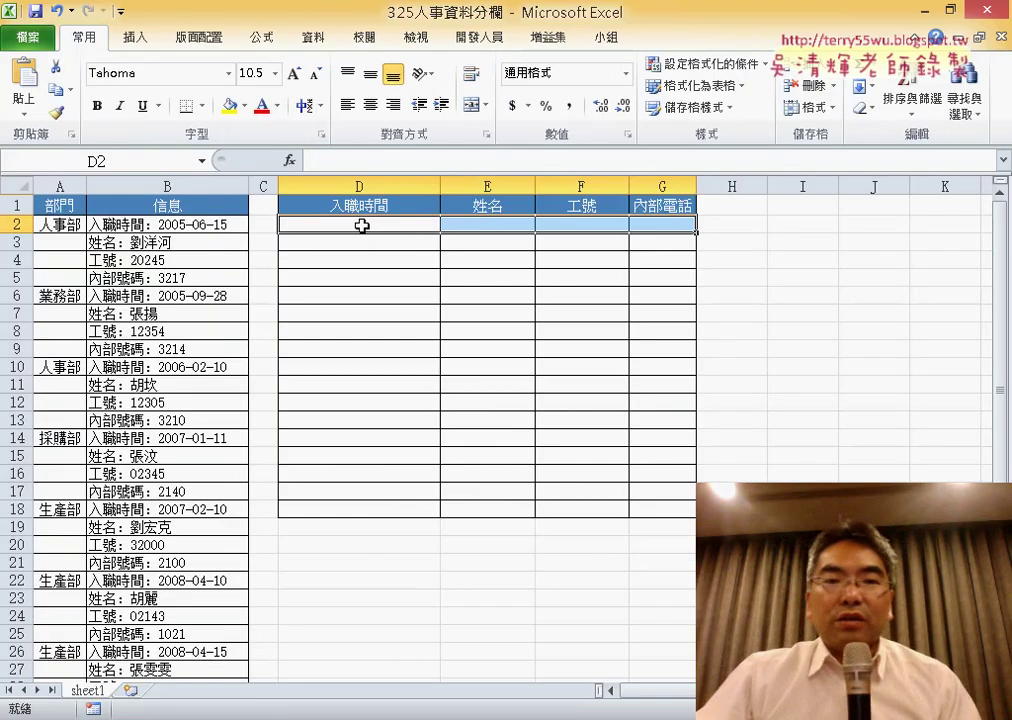
{"action": "left_click", "coordinate": [289, 160]}
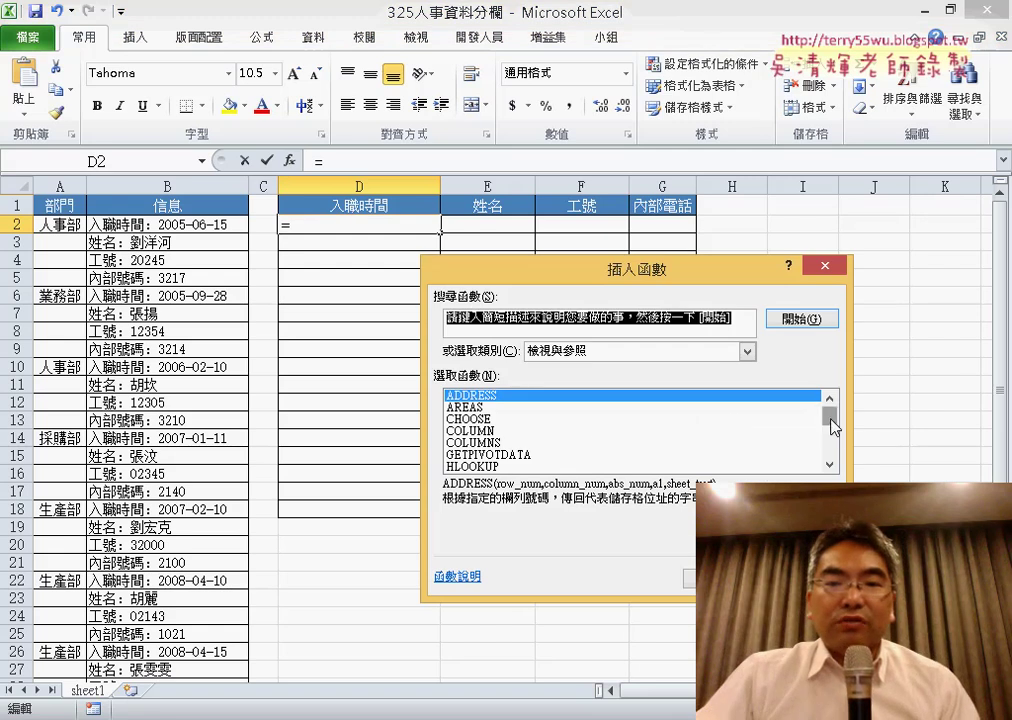
{"action": "double_click", "coordinate": [488, 432]}
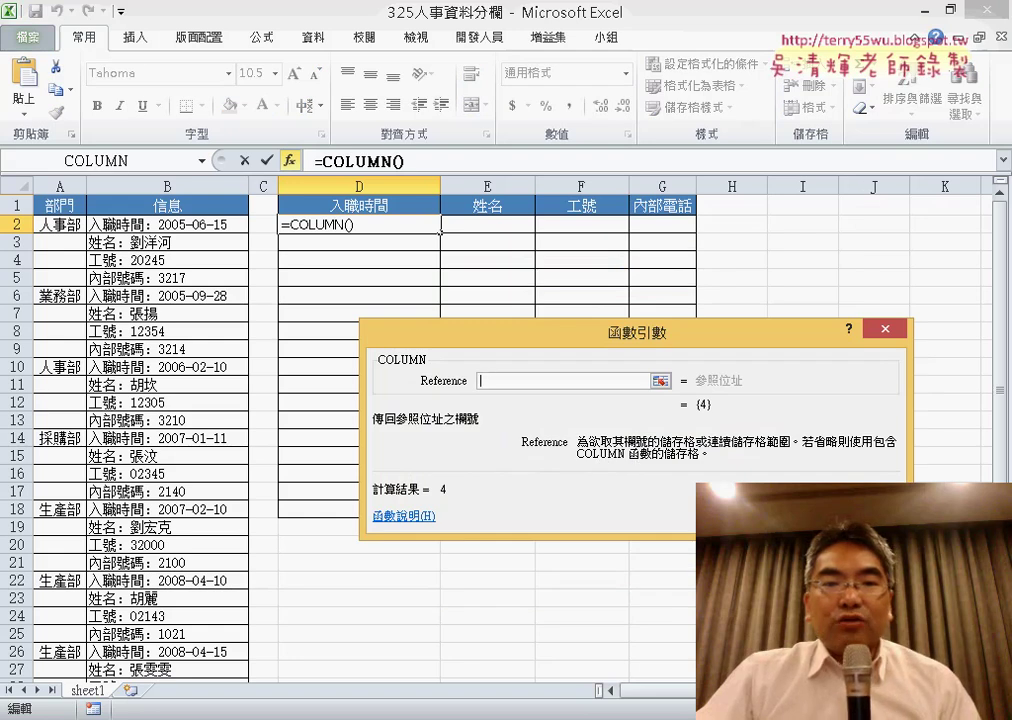
{"action": "key", "text": "Return"}
{"action": "left_click", "coordinate": [449, 164]}
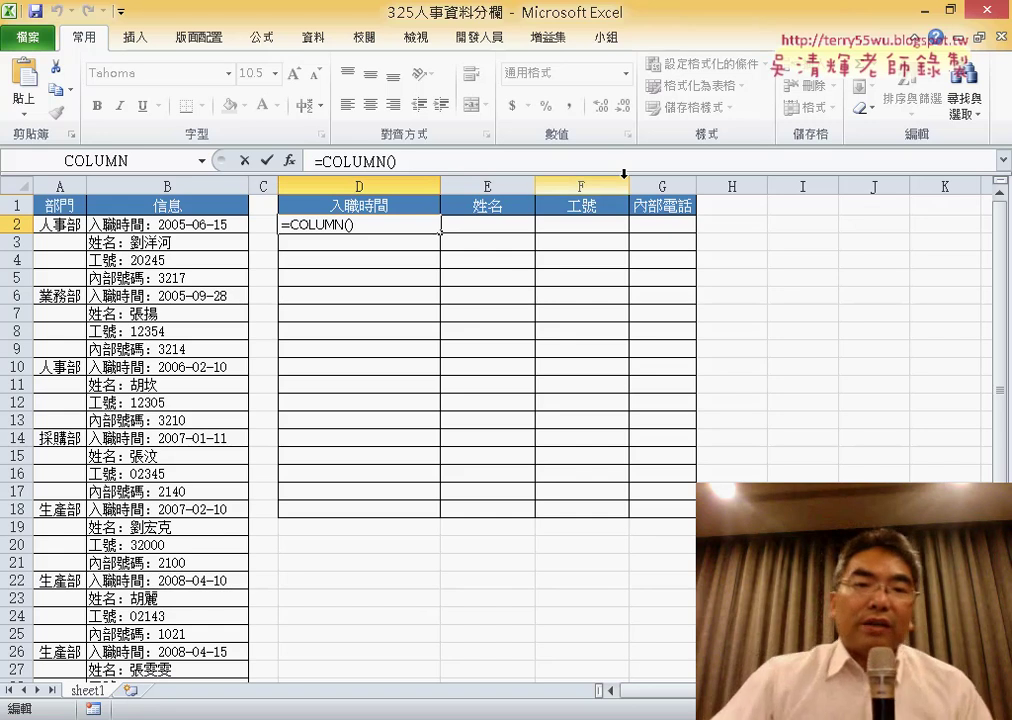
{"action": "left_click", "coordinate": [265, 162]}
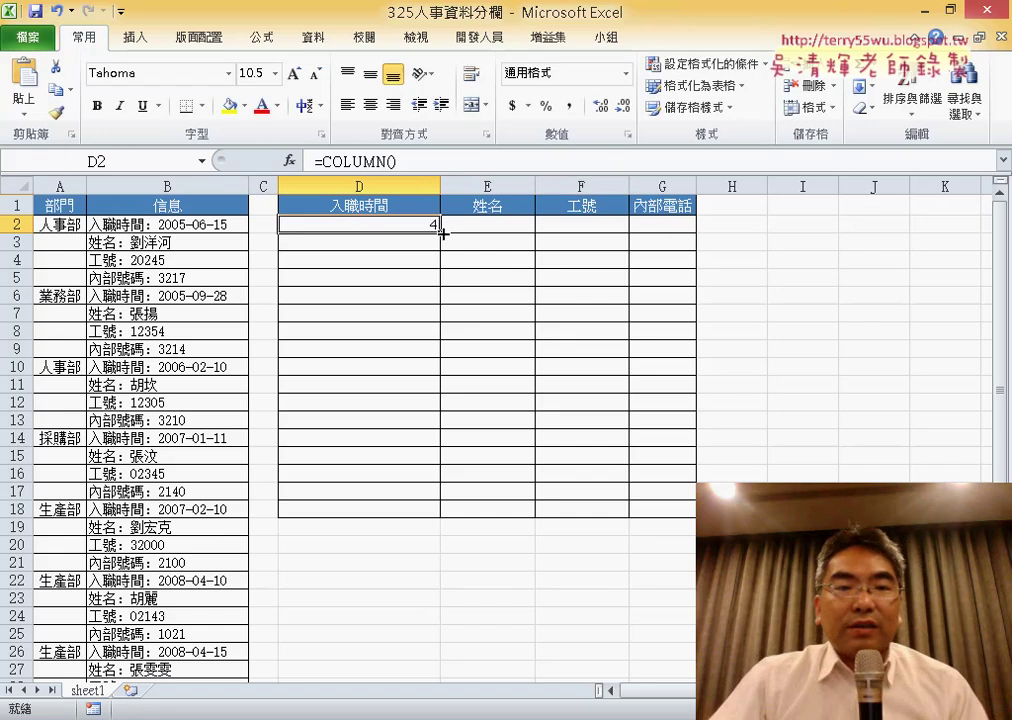
{"action": "left_click_drag", "start_coordinate": [442, 233], "coordinate": [678, 232]}
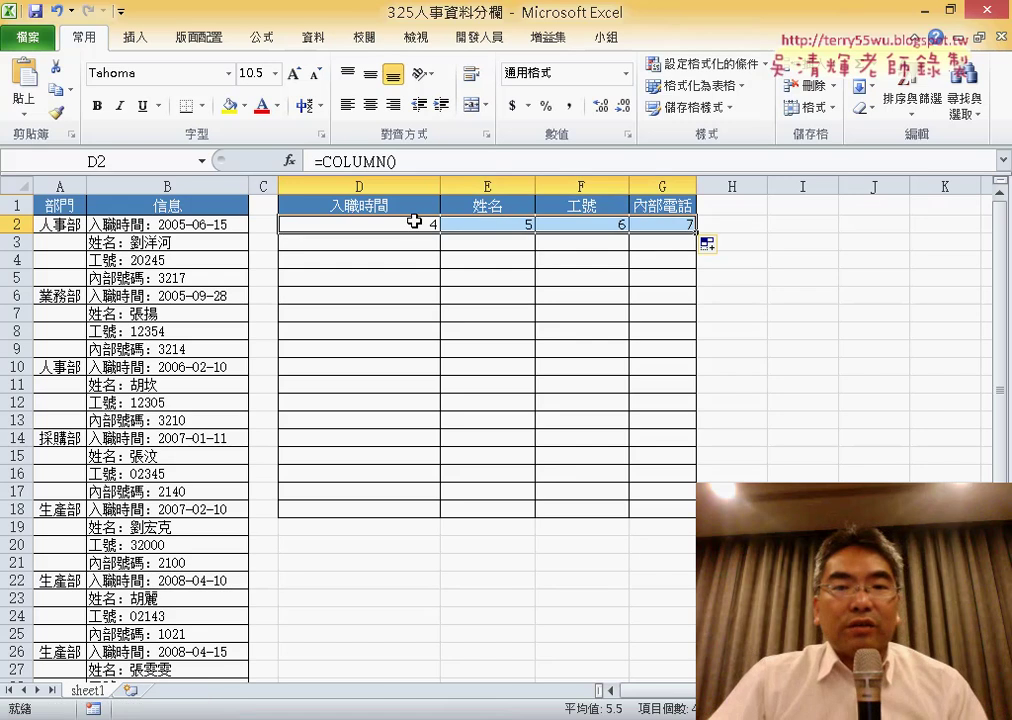
Change D2 to =COLUMN()-3 and fill it over D2:G11, numbering 1–4 per row.
{"action": "left_click", "coordinate": [424, 233]}
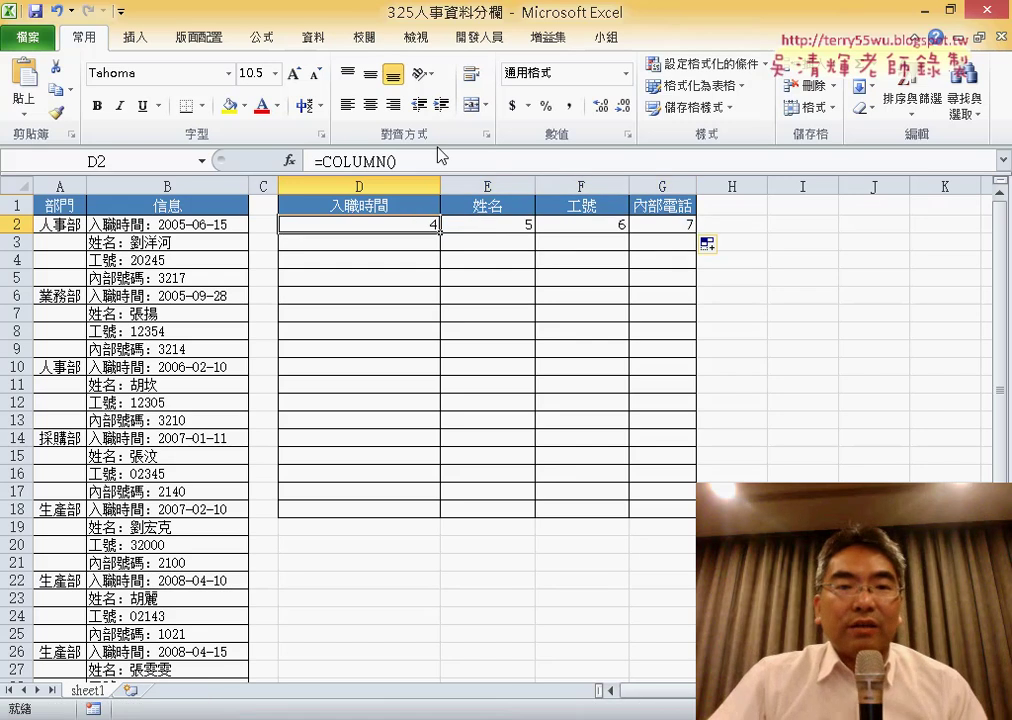
{"action": "left_click", "coordinate": [437, 161]}
{"action": "type", "text": "-"}
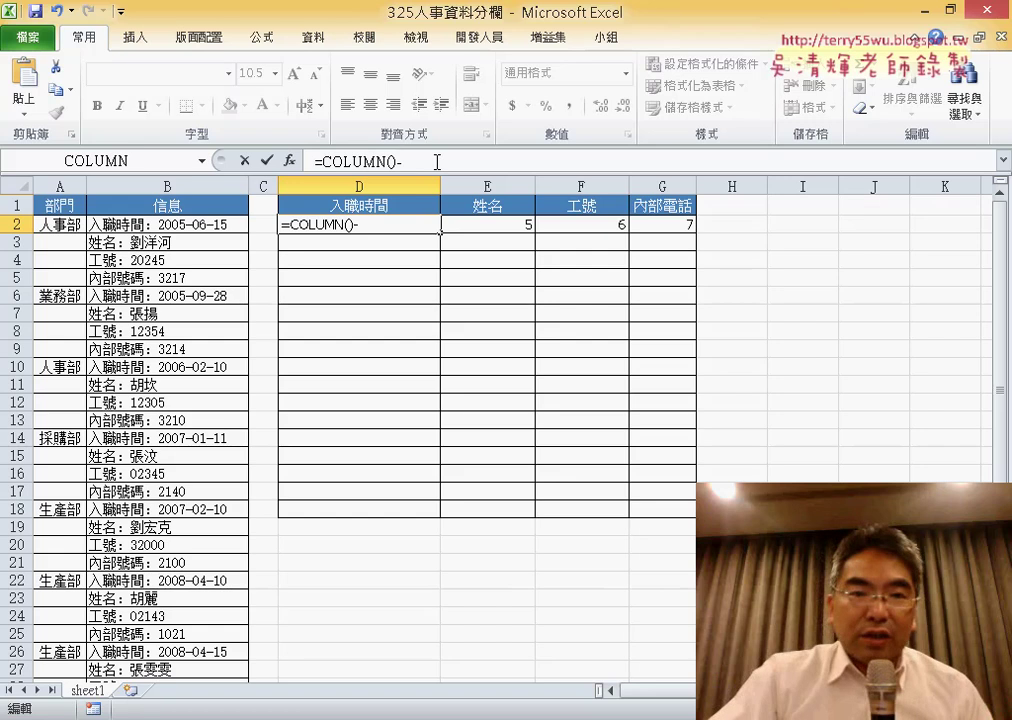
{"action": "type", "text": "3"}
{"action": "key", "text": "Return"}
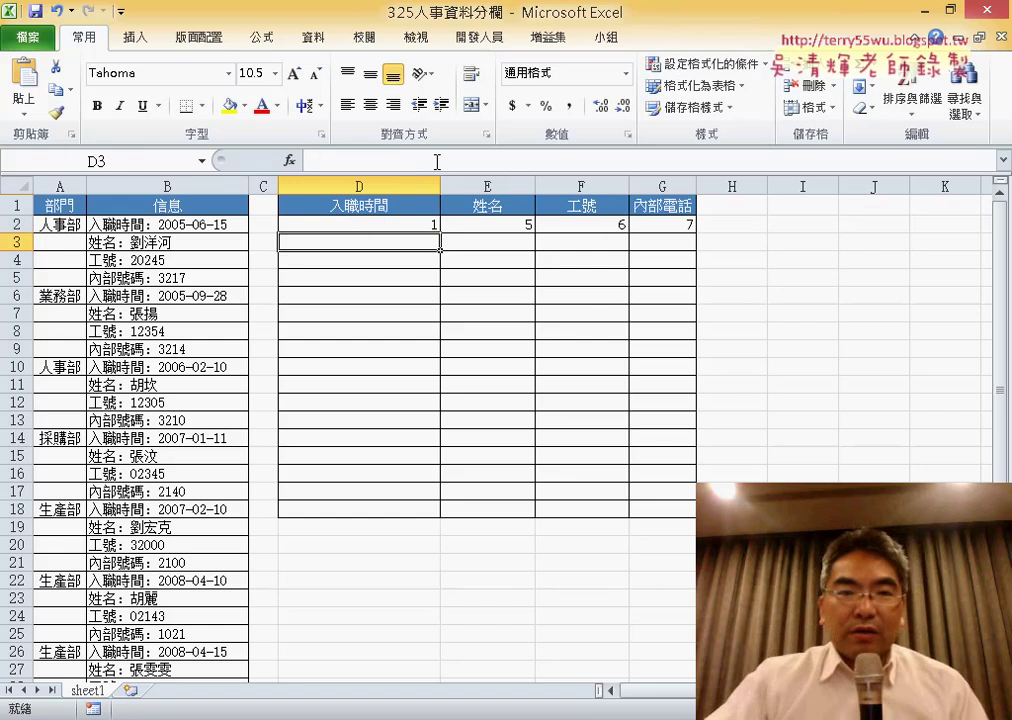
{"action": "left_click", "coordinate": [435, 226]}
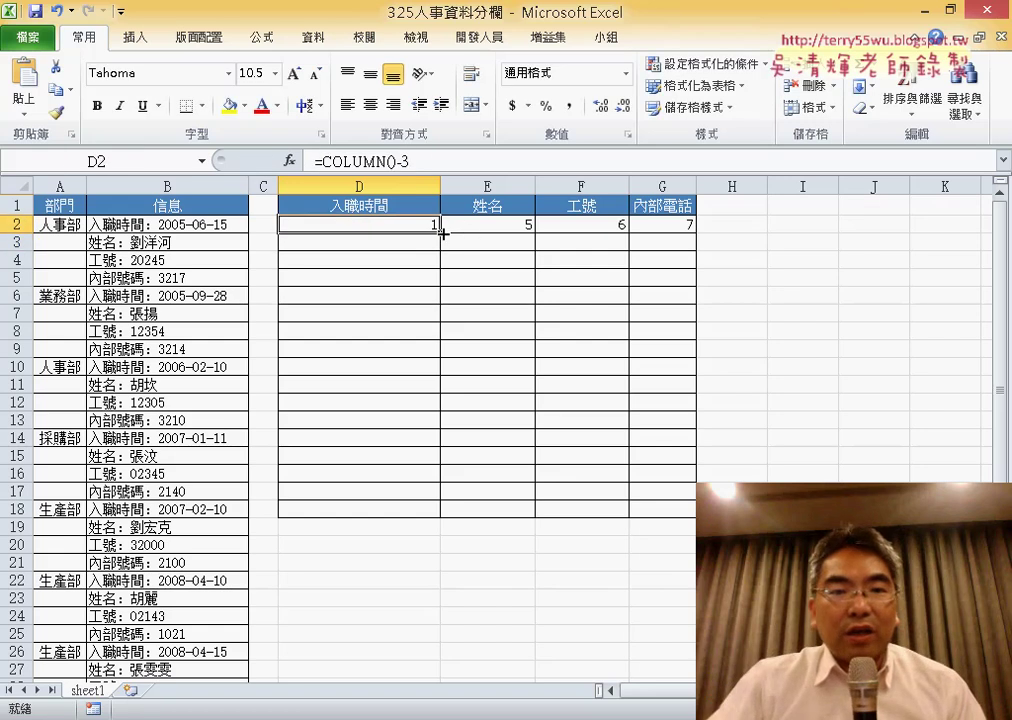
{"action": "mouse_move", "coordinate": [441, 233]}
{"action": "left_mouse_down"}
{"action": "mouse_move", "coordinate": [690, 230]}
{"action": "mouse_move", "coordinate": [695, 386]}
{"action": "left_mouse_up"}
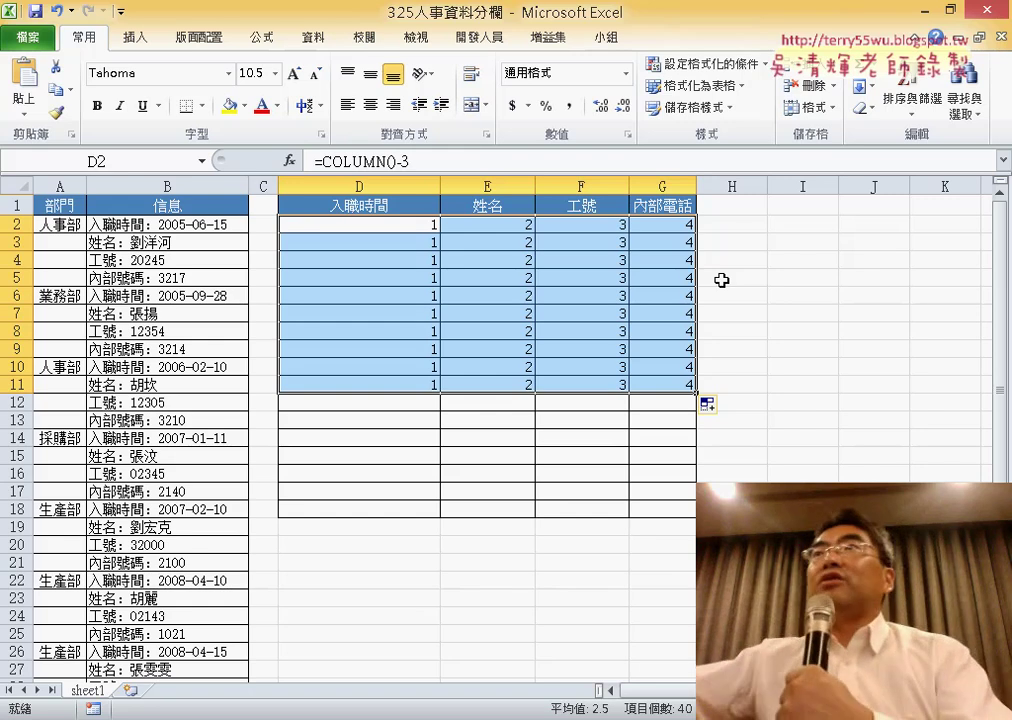
Begin extending D2's formula beyond =COLUMN()-3 in the formula bar.
{"action": "left_click", "coordinate": [545, 157]}
{"action": "type", "text": "+"}
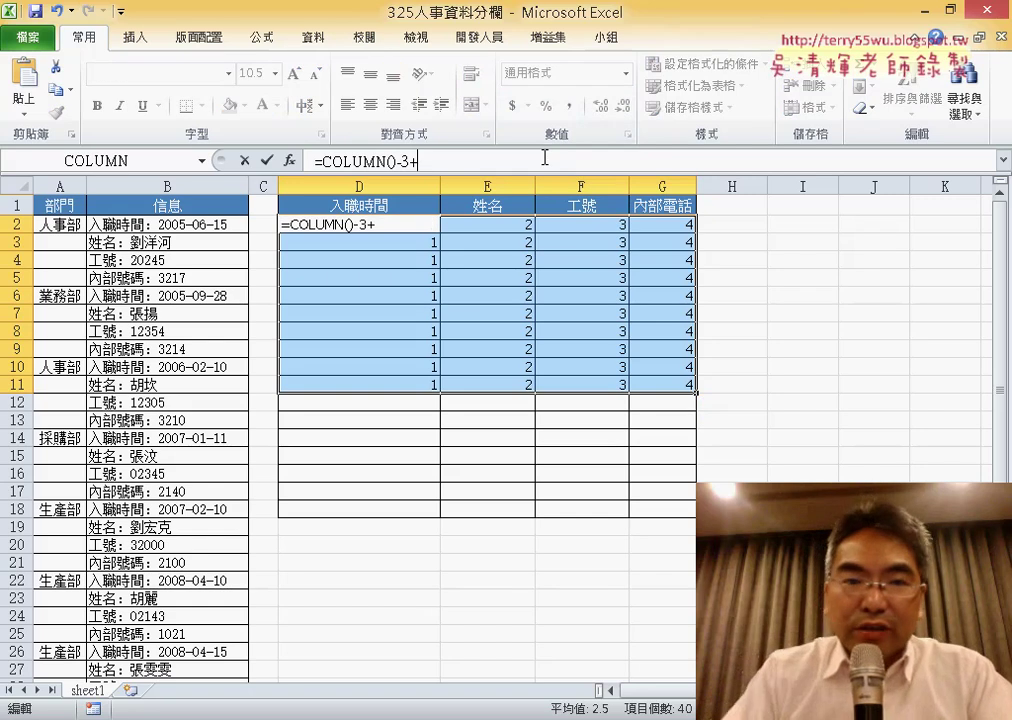
Complete D2 as =COLUMN()-3+(ROW()-2)*4, fixing the formula error and removing a stray r.
{"action": "type", "text": "ro"}
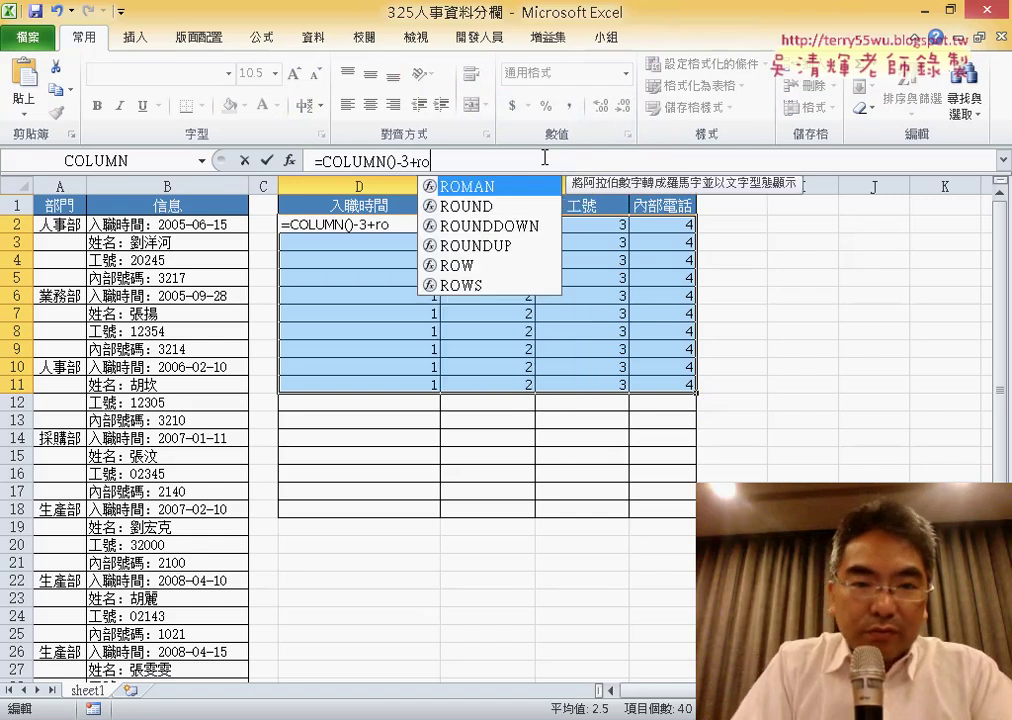
{"action": "type", "text": "w("}
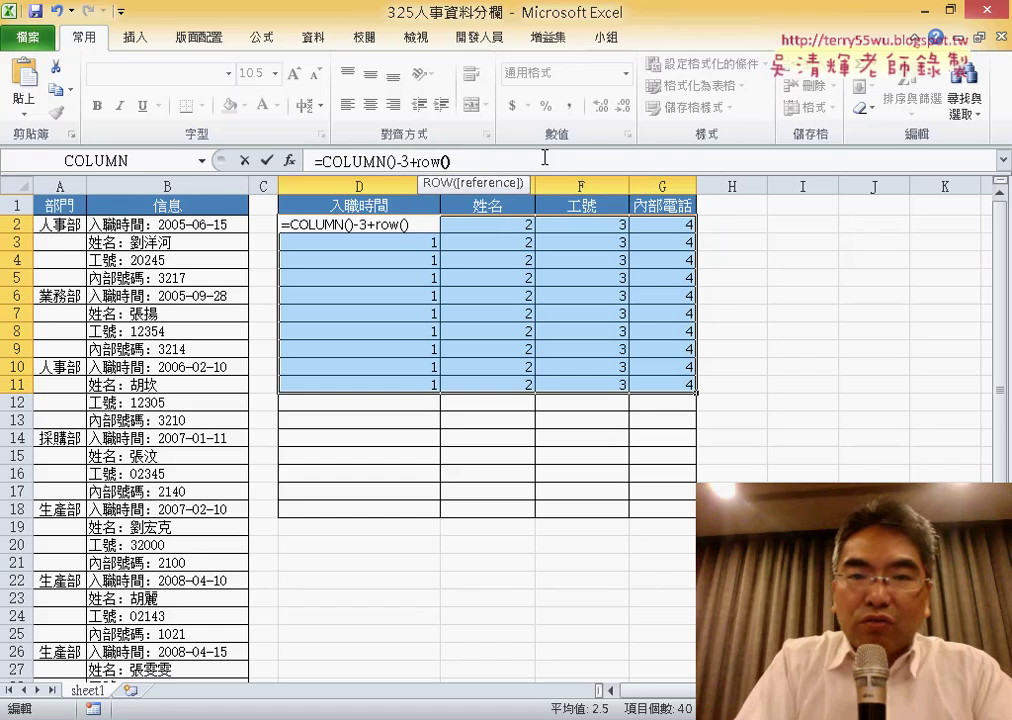
{"action": "type", "text": ")"}
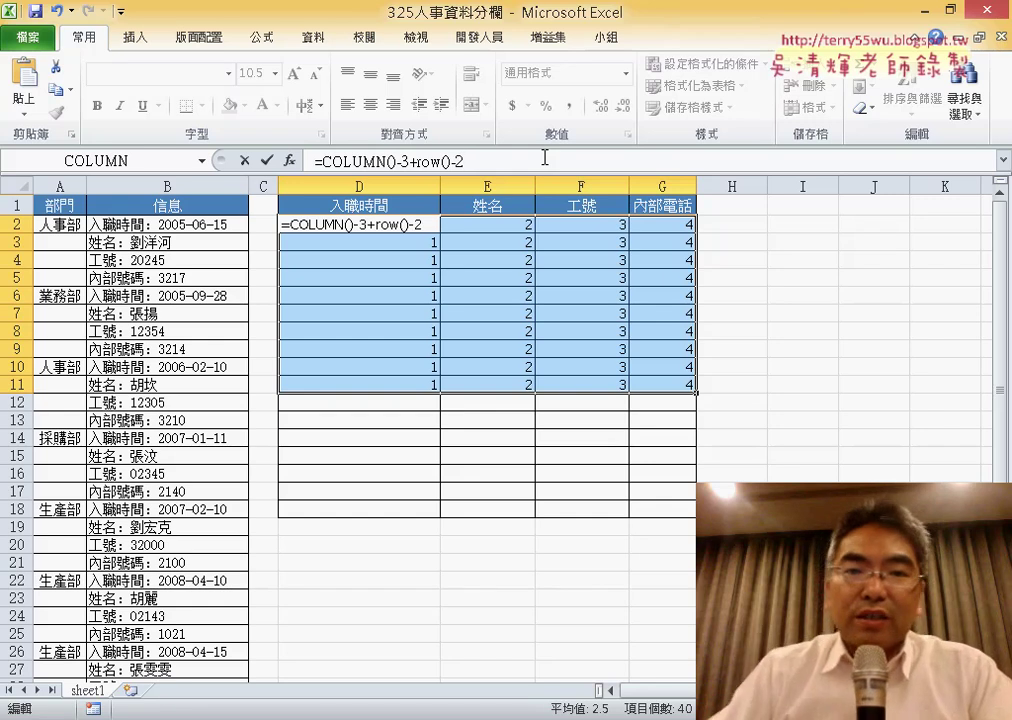
{"action": "left_click", "coordinate": [425, 162]}
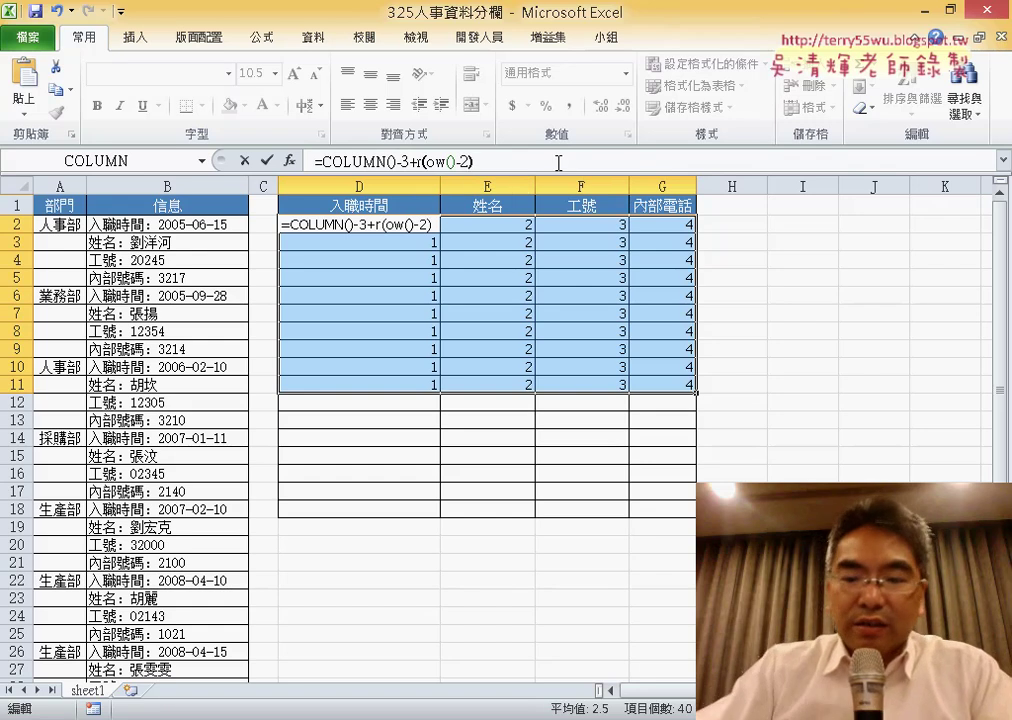
{"action": "type", "text": "*"}
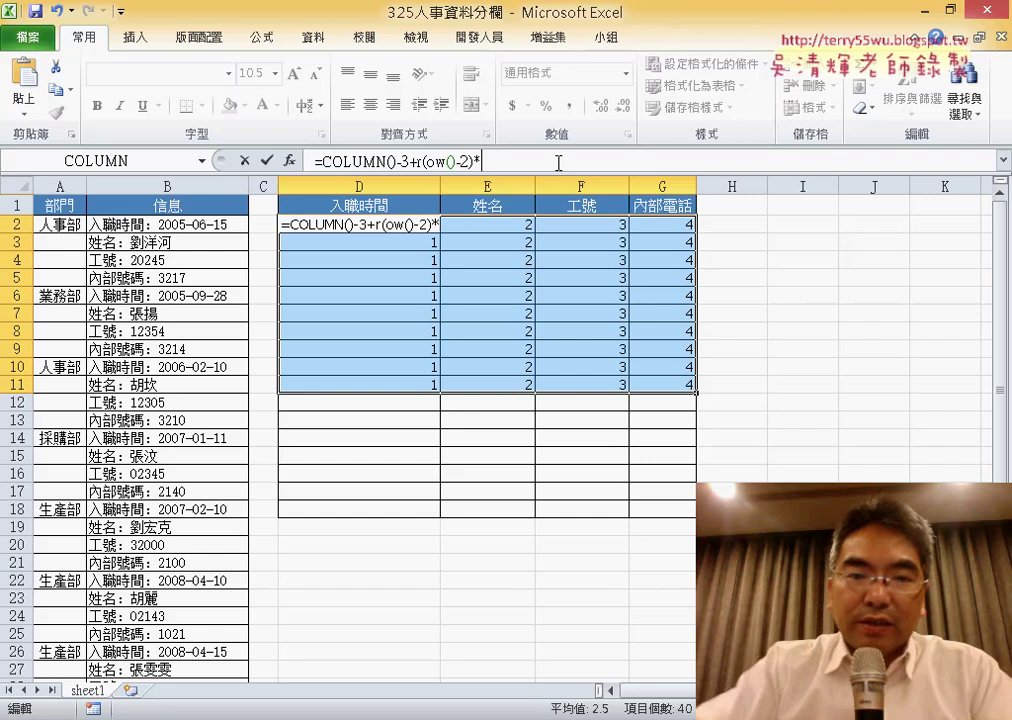
{"action": "type", "text": "4"}
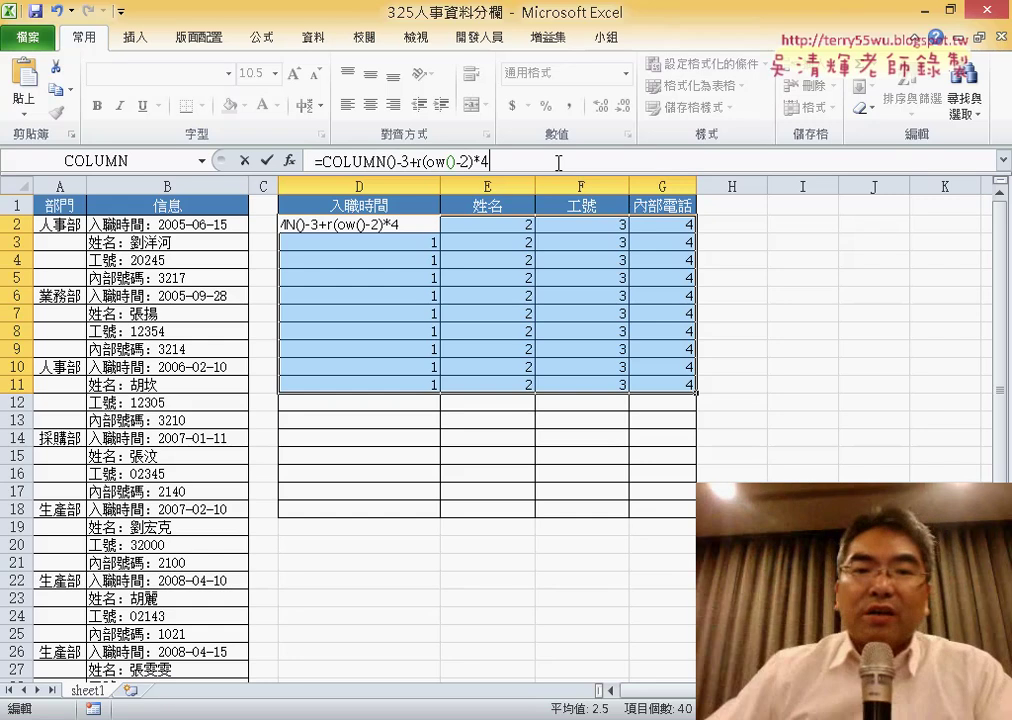
{"action": "left_click", "coordinate": [267, 162]}
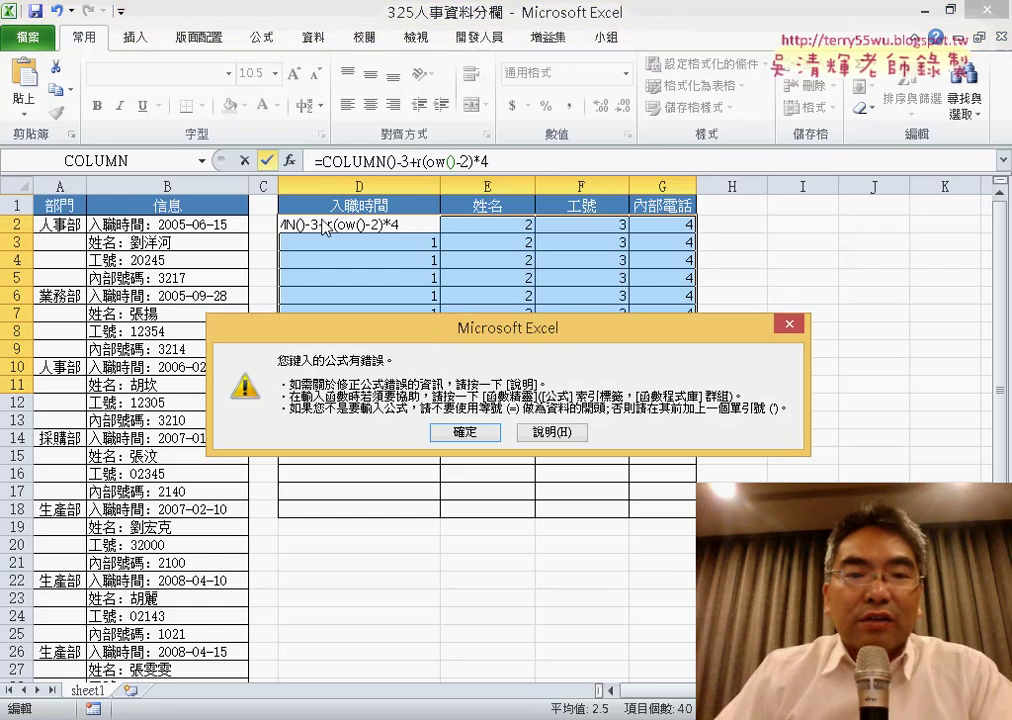
{"action": "left_click", "coordinate": [483, 445]}
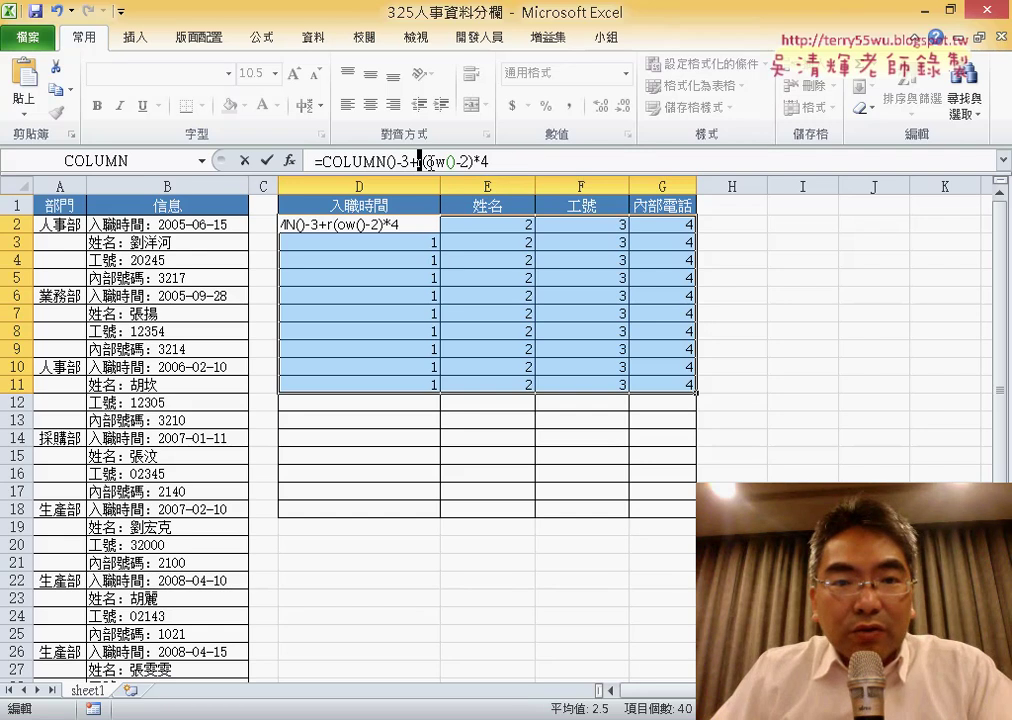
{"action": "type", "text": "r"}
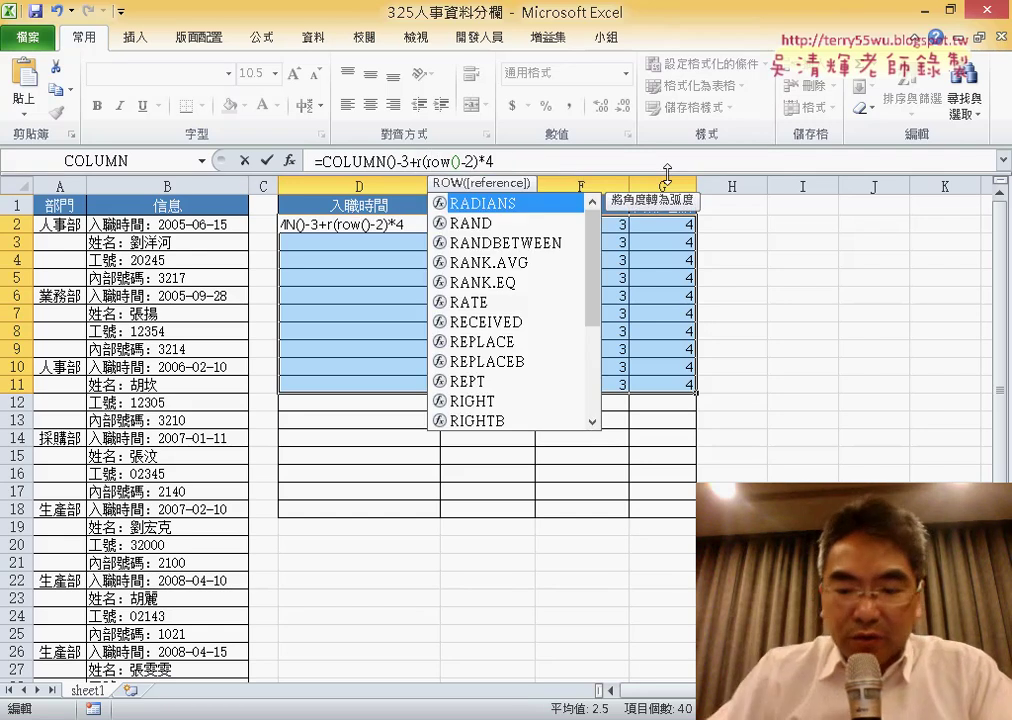
{"action": "key", "text": "Right"}
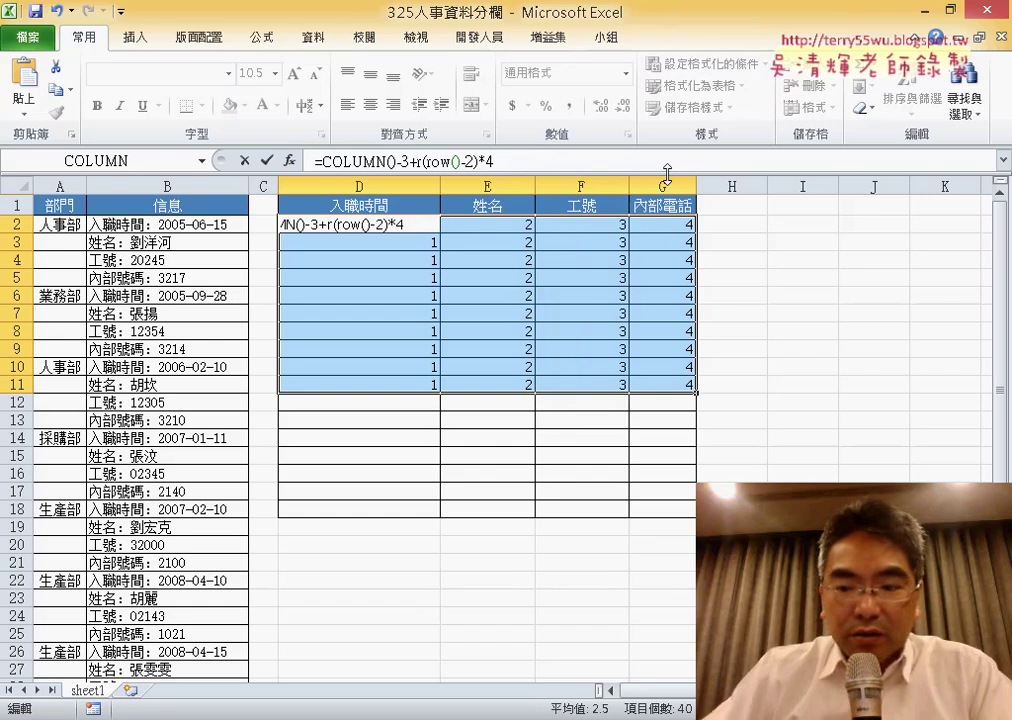
{"action": "key", "text": "BackSpace"}
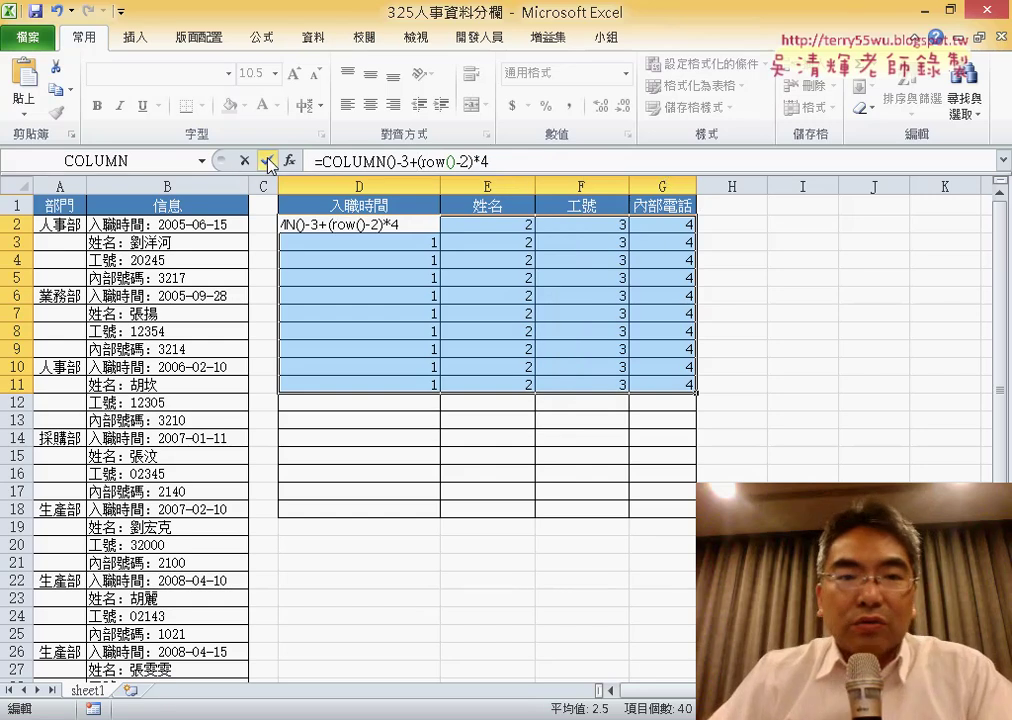
{"action": "key", "text": "Return"}
{"action": "left_click", "coordinate": [430, 230]}
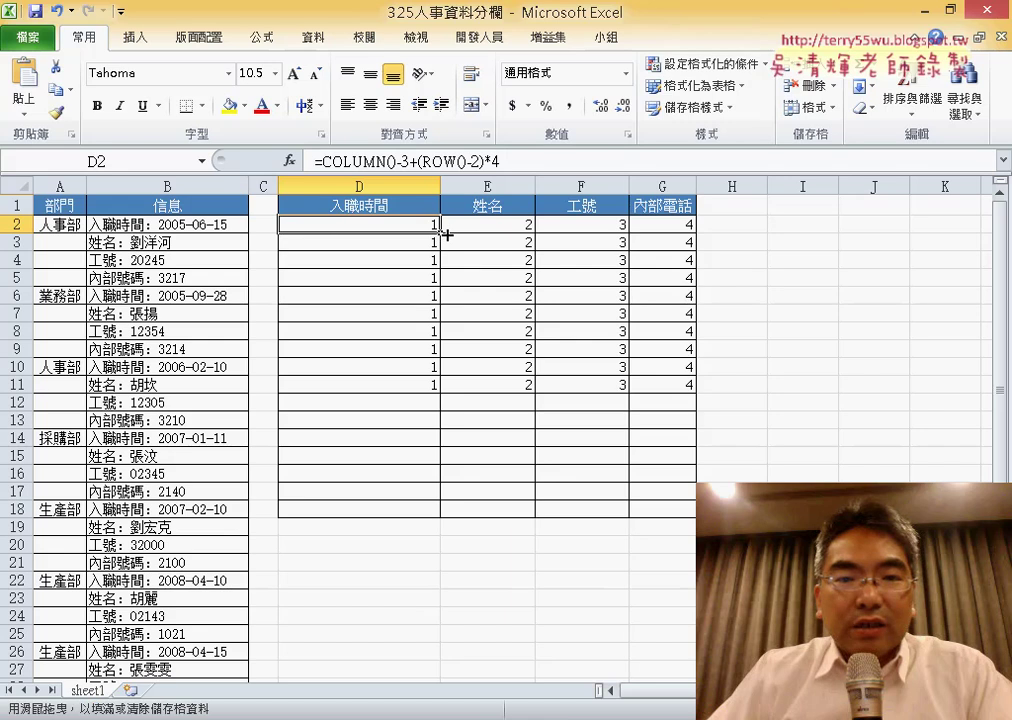
Fill the position formula over D2:G11 to number 1–40, narrow column D, and select D2's formula text.
{"action": "mouse_move", "coordinate": [446, 234]}
{"action": "left_mouse_down"}
{"action": "mouse_move", "coordinate": [700, 232]}
{"action": "mouse_move", "coordinate": [688, 386]}
{"action": "left_mouse_up"}
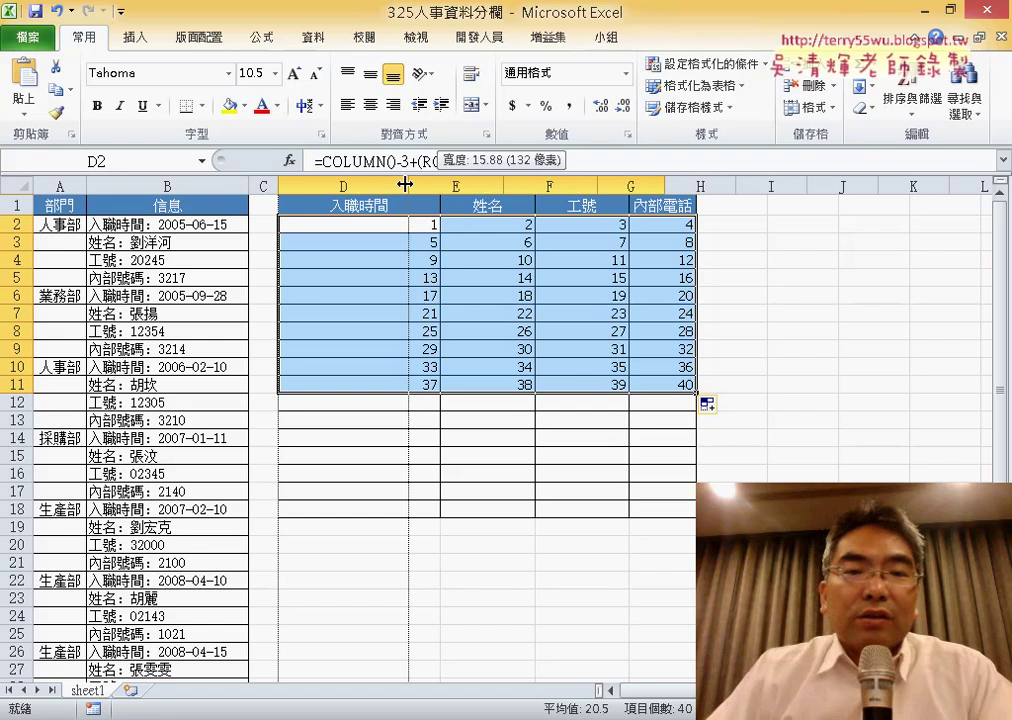
{"action": "left_click_drag", "start_coordinate": [437, 185], "coordinate": [388, 184]}
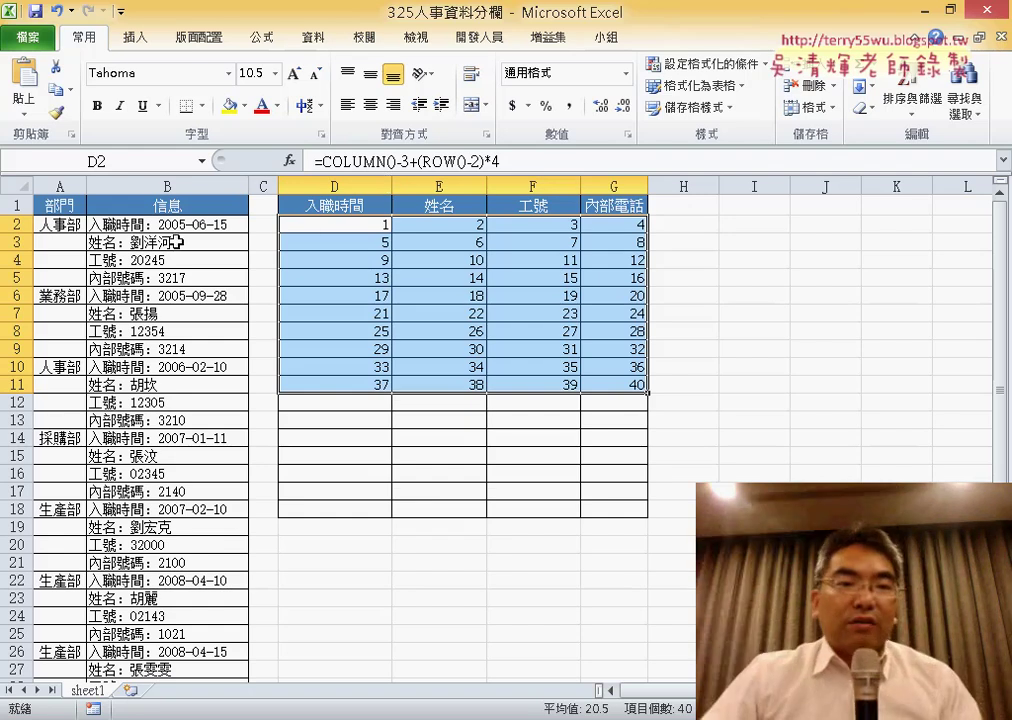
{"action": "left_click", "coordinate": [357, 226]}
{"action": "left_click_drag", "start_coordinate": [505, 160], "coordinate": [333, 160]}
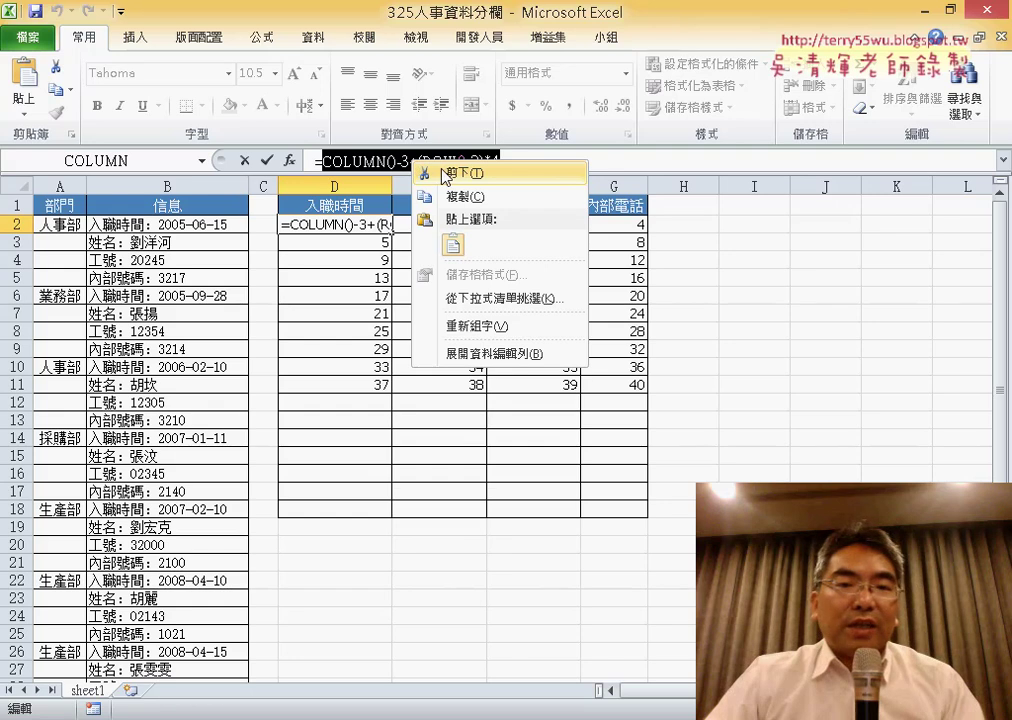
Cut D2's position formula and start an INDEX function in its place.
{"action": "left_click", "coordinate": [447, 174]}
{"action": "left_click", "coordinate": [290, 161]}
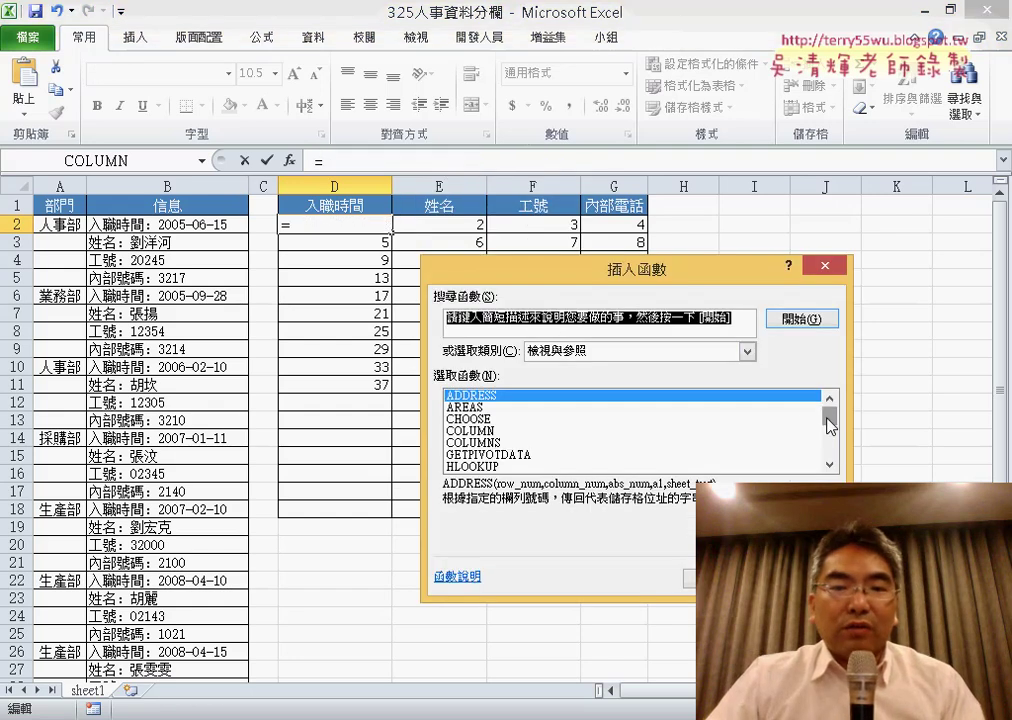
{"action": "left_click_drag", "start_coordinate": [829, 425], "coordinate": [832, 437]}
{"action": "double_click", "coordinate": [502, 431]}
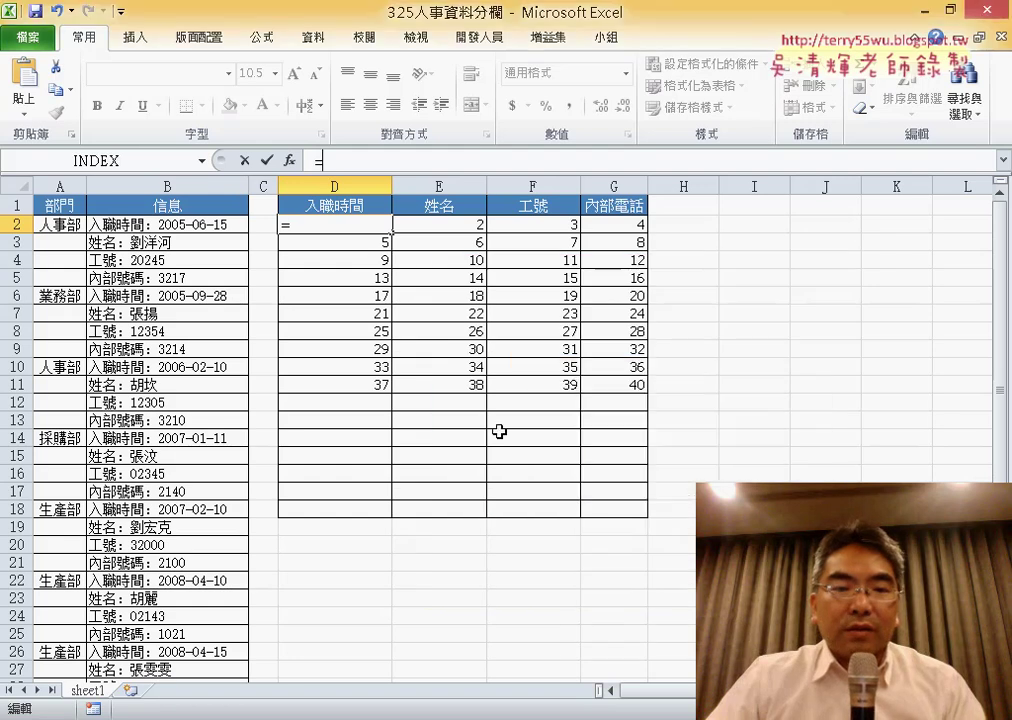
{"action": "left_click", "coordinate": [665, 488]}
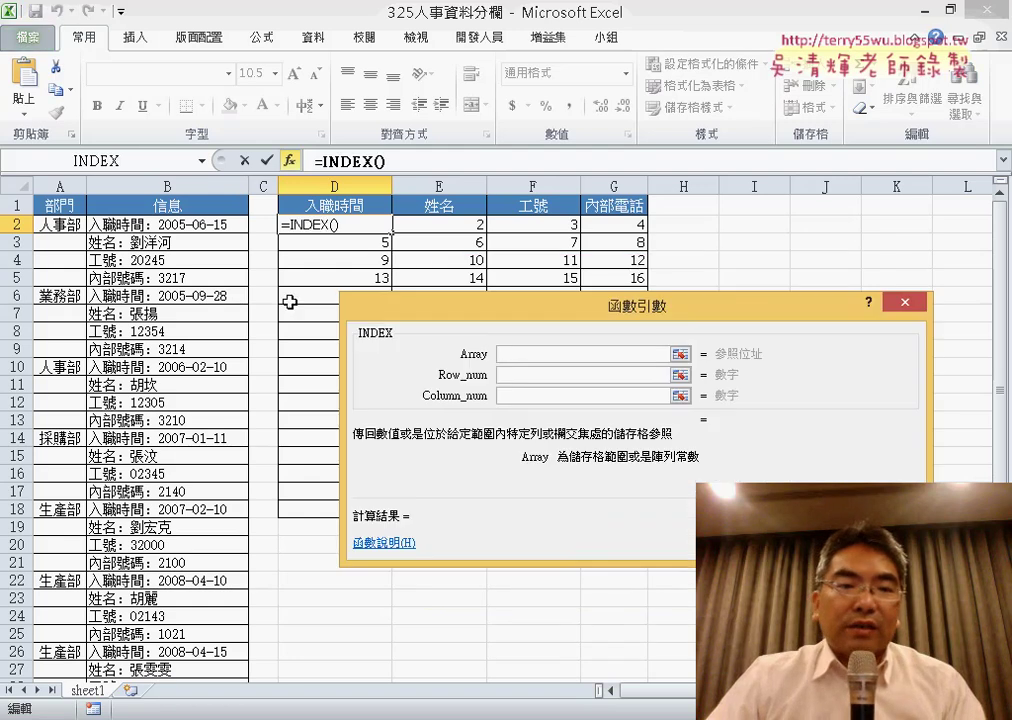
Give INDEX the array $B$2:$B$33, the pasted position formula as row number, and column 1.
{"action": "left_click_drag", "start_coordinate": [199, 224], "coordinate": [200, 660]}
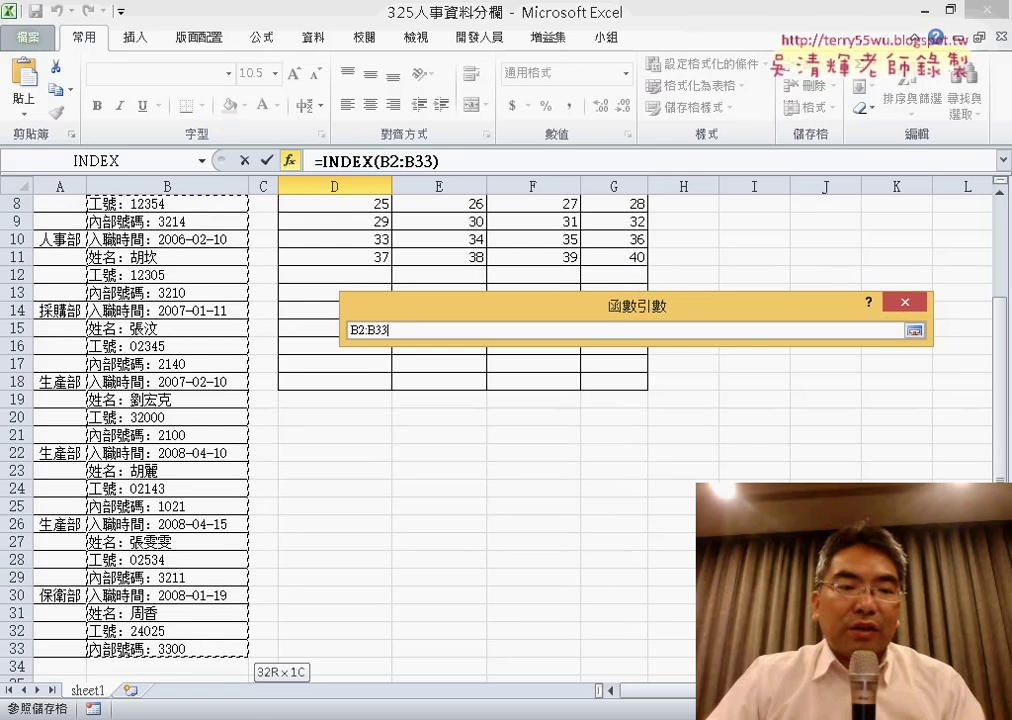
{"action": "left_click_drag", "start_coordinate": [224, 660], "coordinate": [221, 662]}
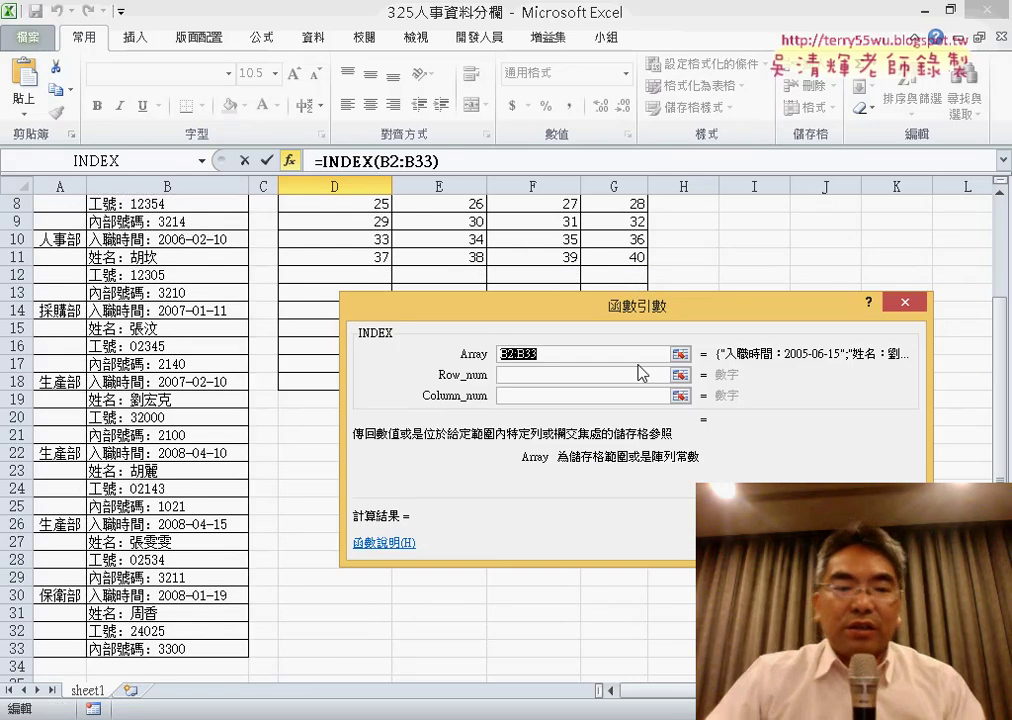
{"action": "key", "text": "F4"}
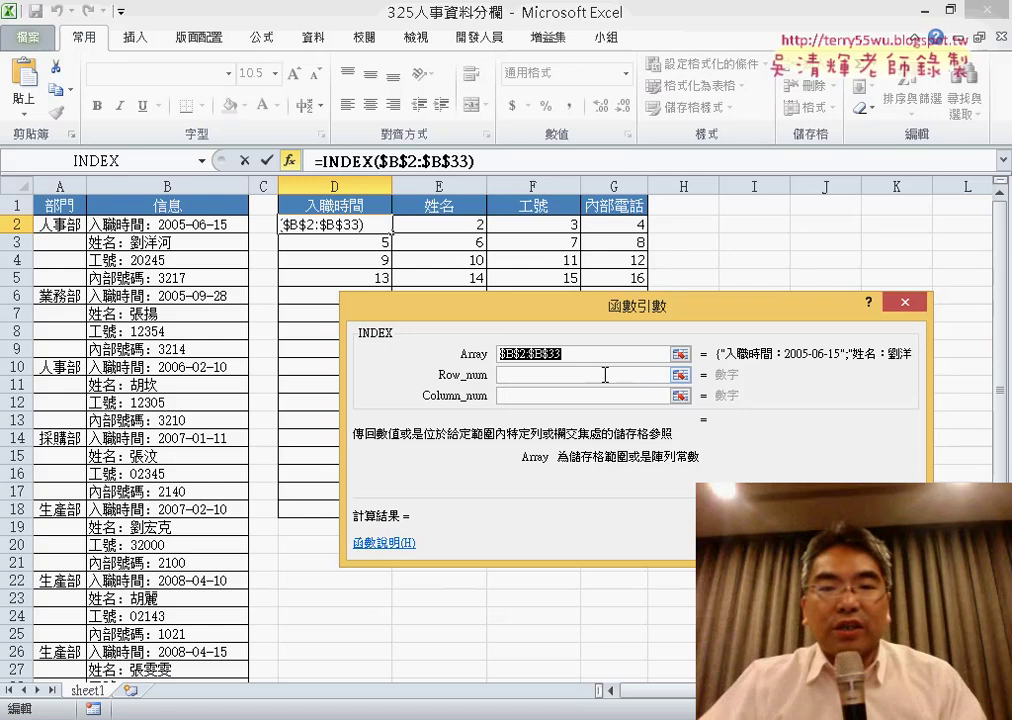
{"action": "left_click", "coordinate": [521, 376]}
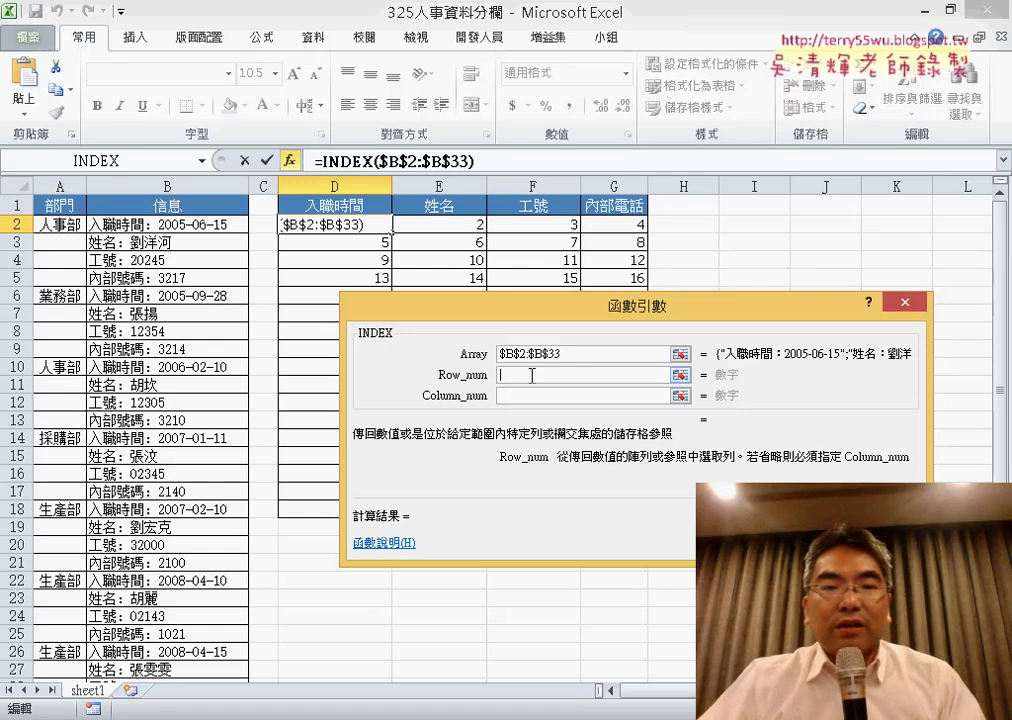
{"action": "right_click", "coordinate": [525, 378]}
{"action": "left_click", "coordinate": [545, 434]}
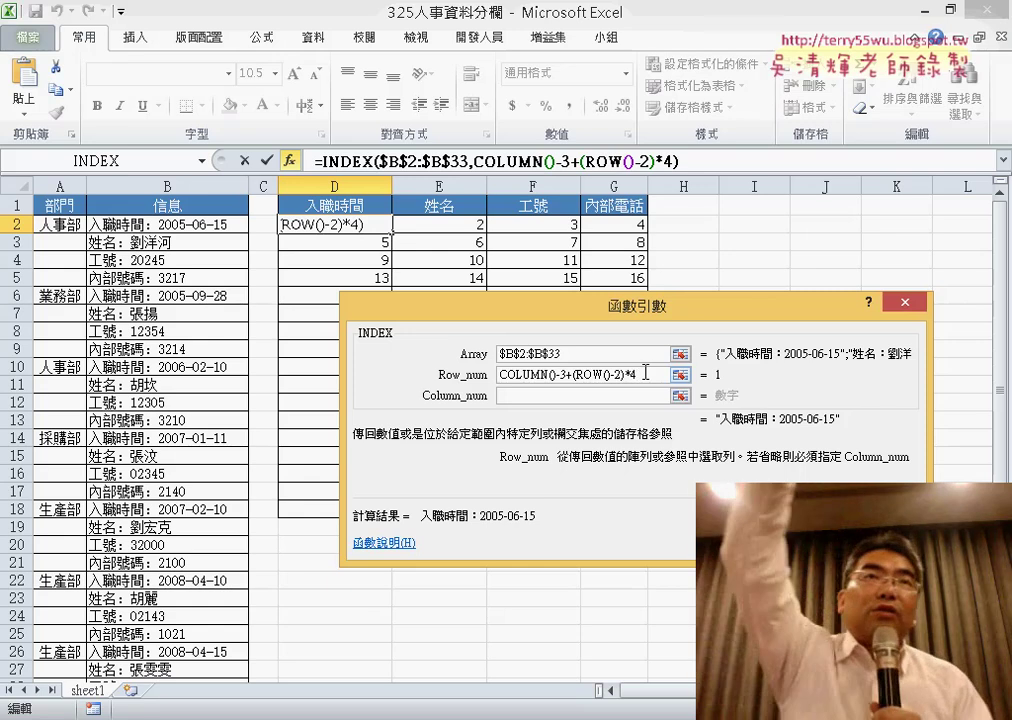
{"action": "left_click", "coordinate": [542, 397]}
{"action": "type", "text": "1"}
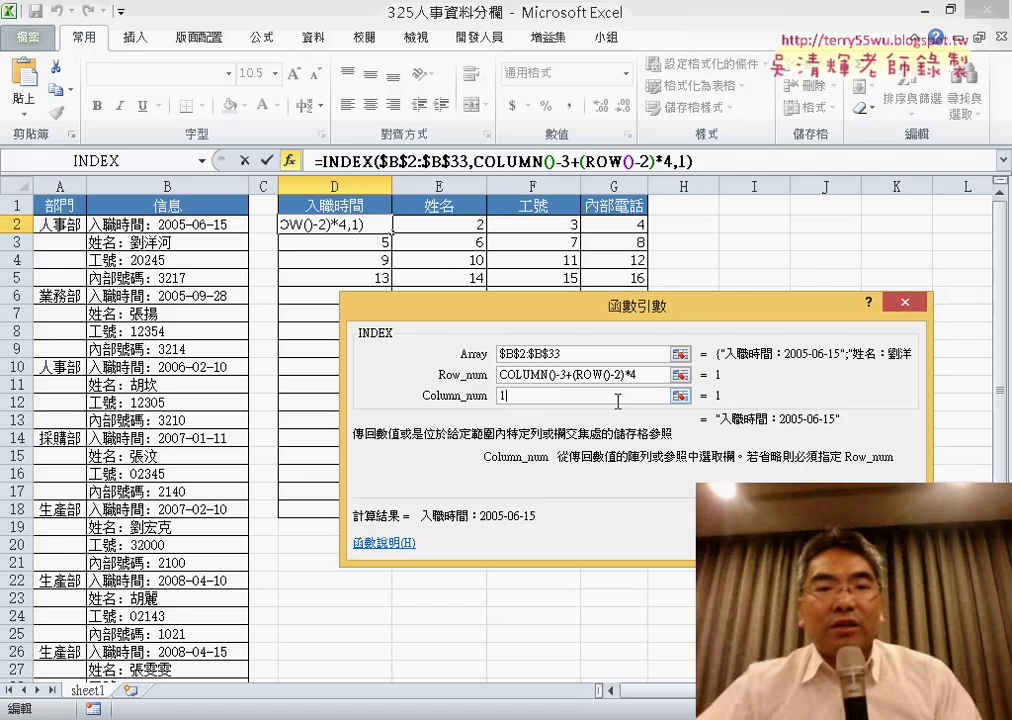
Confirm the INDEX formula, fill it over D2:G9, and fit columns D and G.
{"action": "key", "text": "Return"}
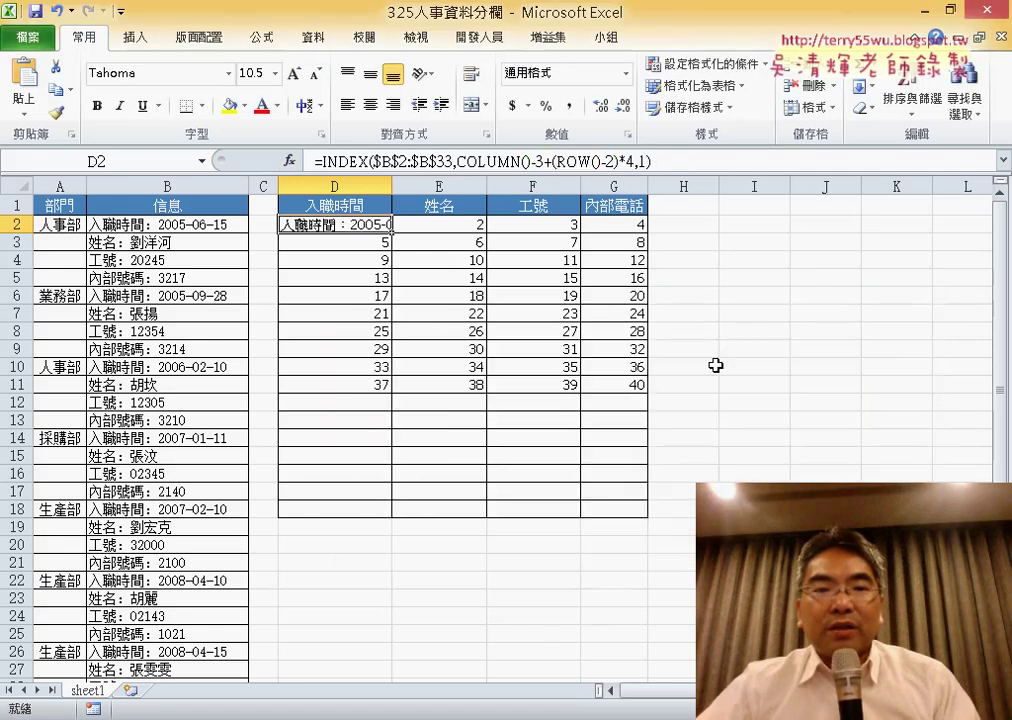
{"action": "double_click", "coordinate": [391, 185]}
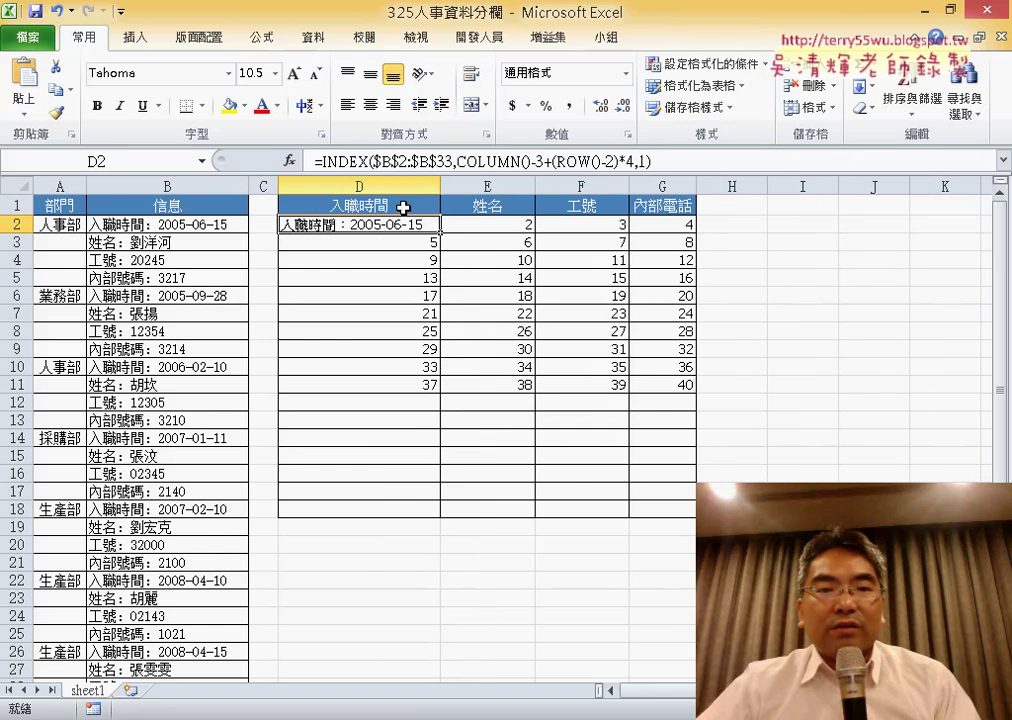
{"action": "mouse_move", "coordinate": [441, 236]}
{"action": "left_mouse_down"}
{"action": "mouse_move", "coordinate": [697, 236]}
{"action": "mouse_move", "coordinate": [745, 360]}
{"action": "left_mouse_up"}
{"action": "double_click", "coordinate": [695, 189]}
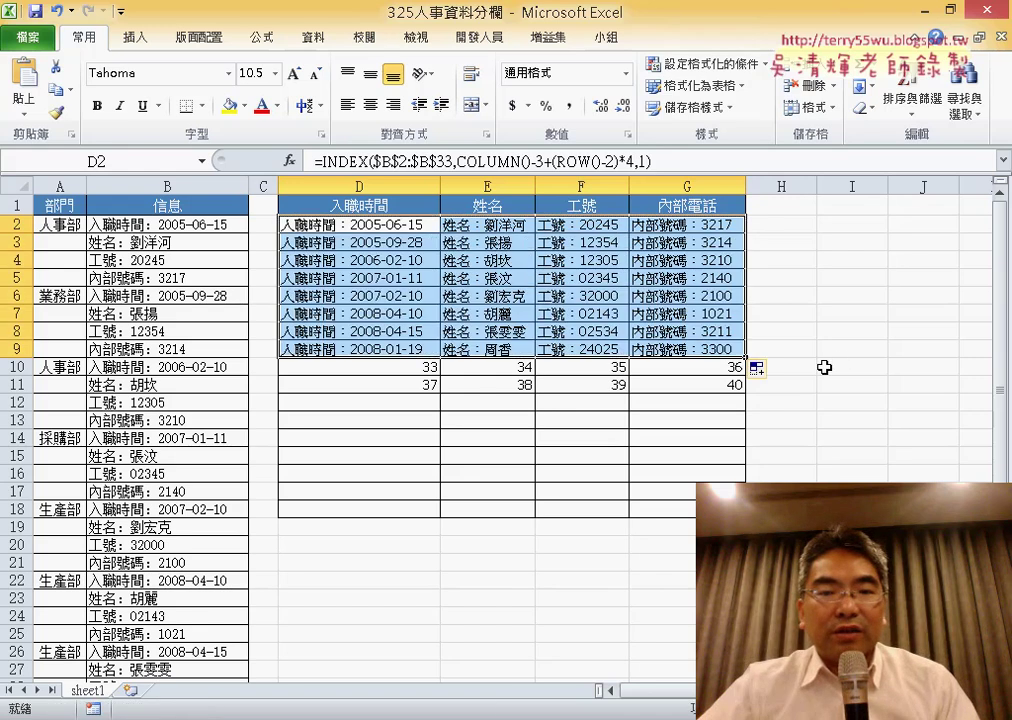
Clear the leftover numbers 33–40 in rows 10–11 and widen column E slightly.
{"action": "scroll", "coordinate": [824, 367], "scroll_direction": "down", "scroll_amount": 3}
{"action": "scroll", "coordinate": [825, 362], "scroll_direction": "up", "scroll_amount": 3}
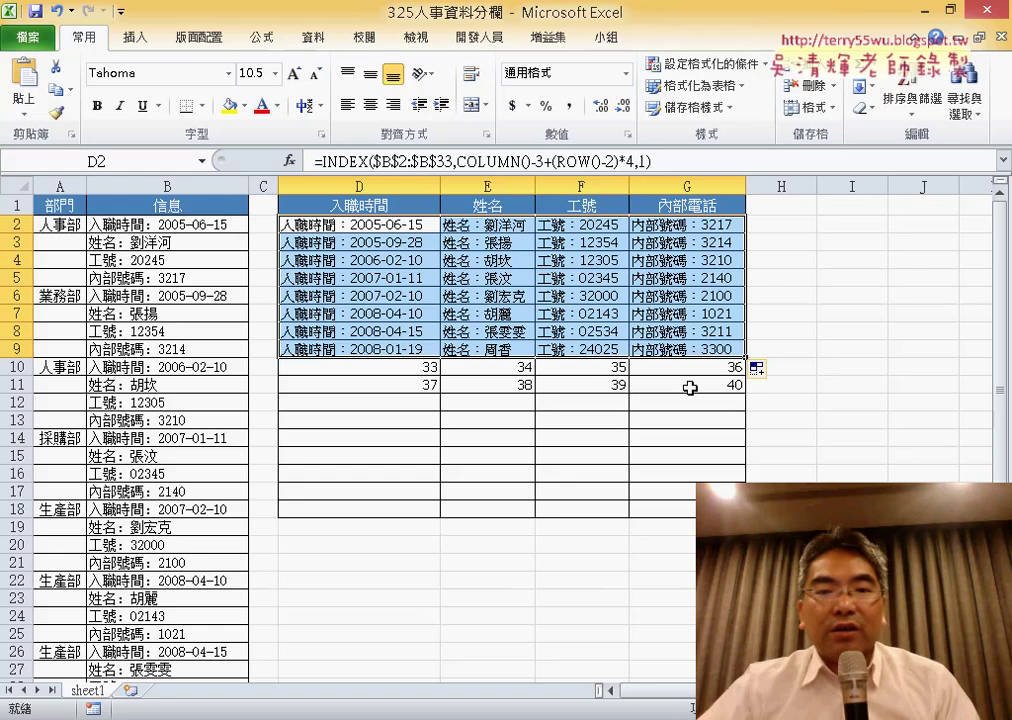
{"action": "left_click_drag", "start_coordinate": [385, 372], "coordinate": [717, 384]}
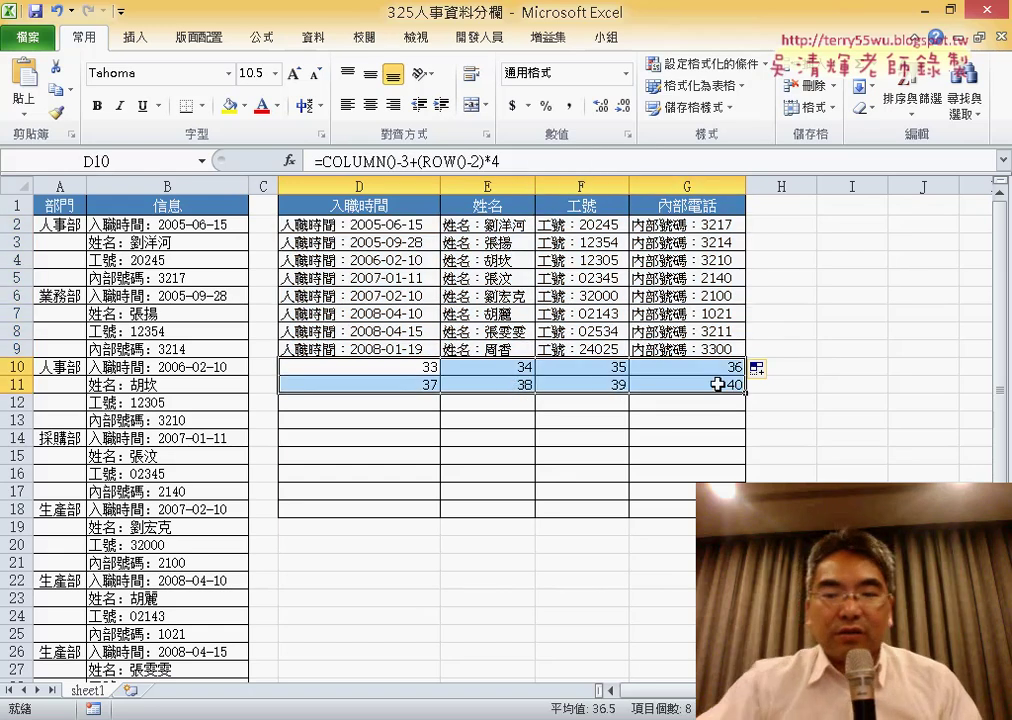
{"action": "key", "text": "Delete"}
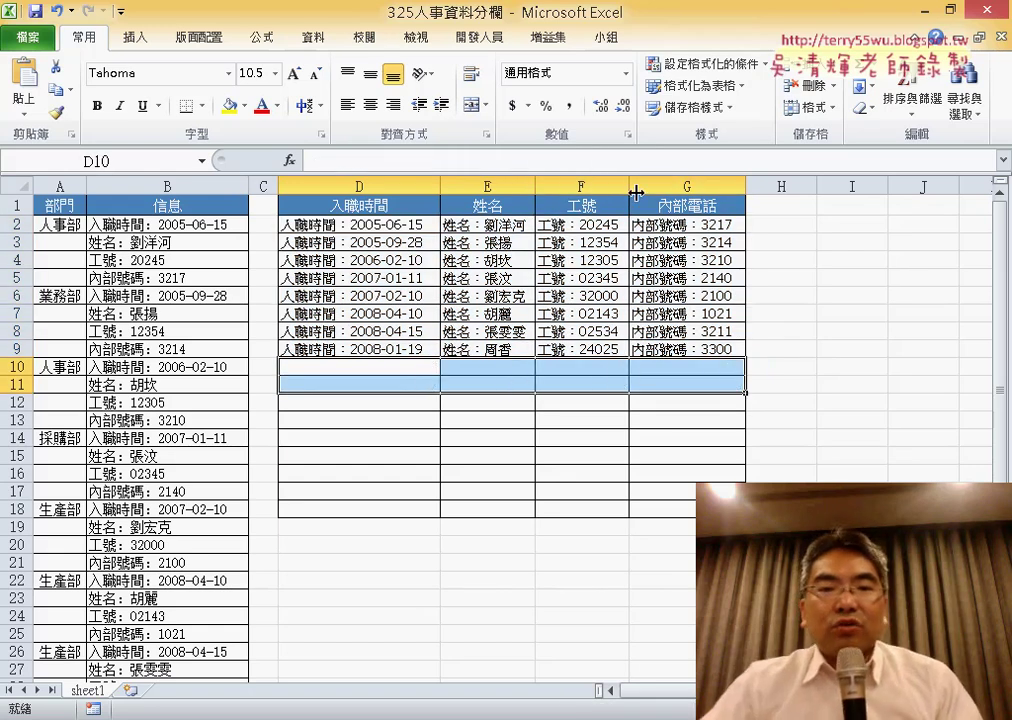
{"action": "left_click_drag", "start_coordinate": [536, 181], "coordinate": [537, 181]}
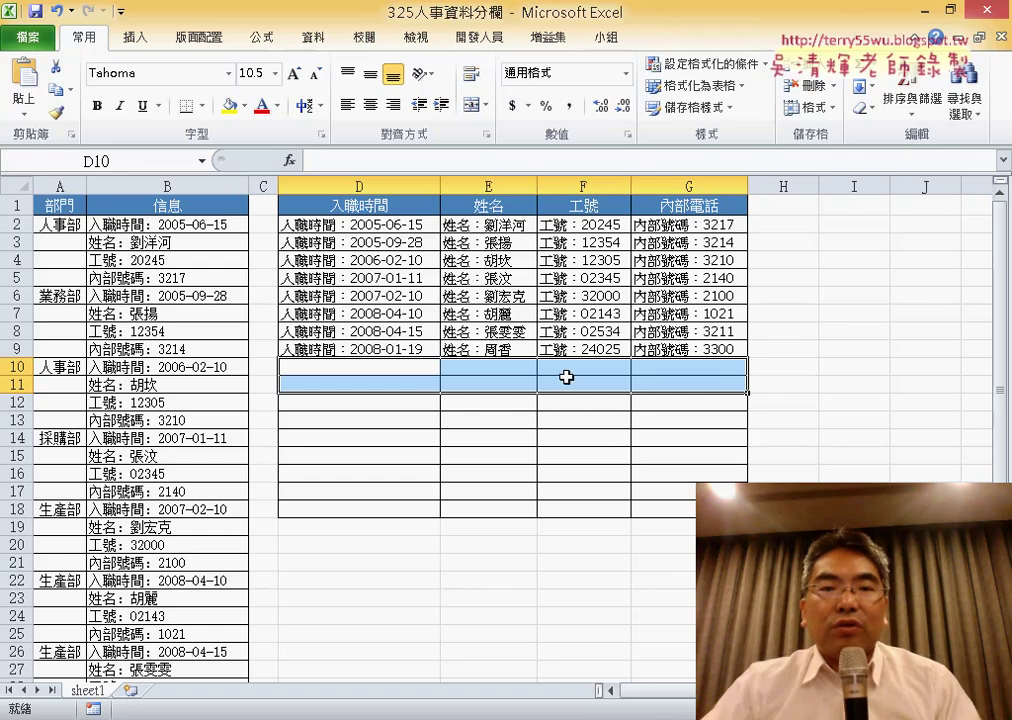
{"action": "left_click", "coordinate": [391, 228]}
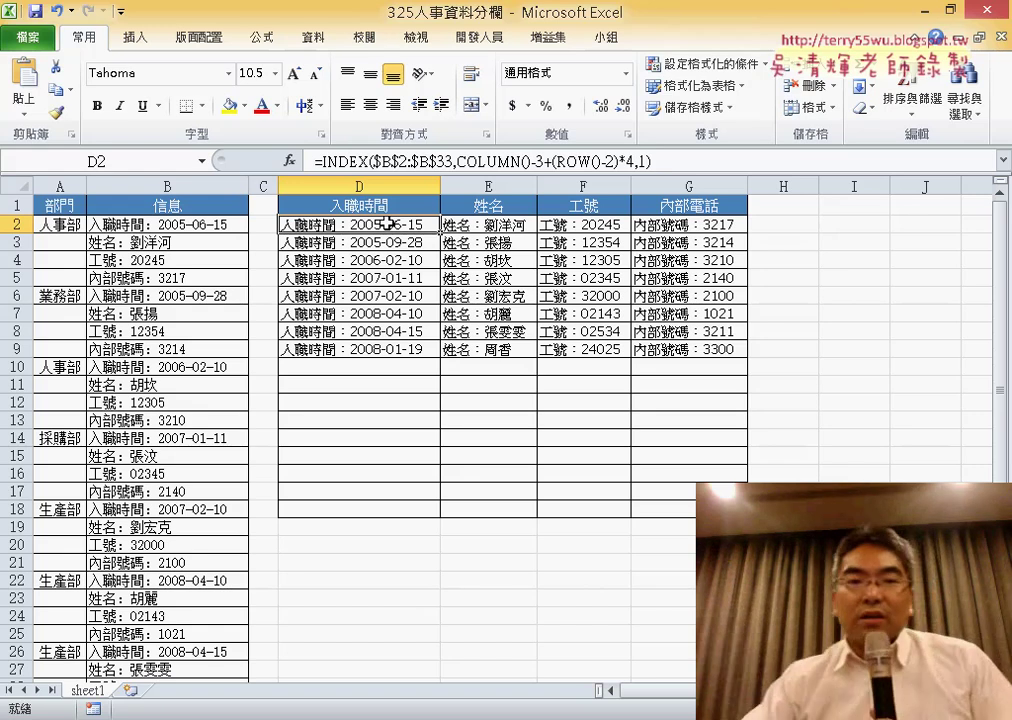
Cut D2's INDEX formula and insert MID from the 文字 (Text) function category.
{"action": "left_click_drag", "start_coordinate": [323, 161], "coordinate": [651, 161]}
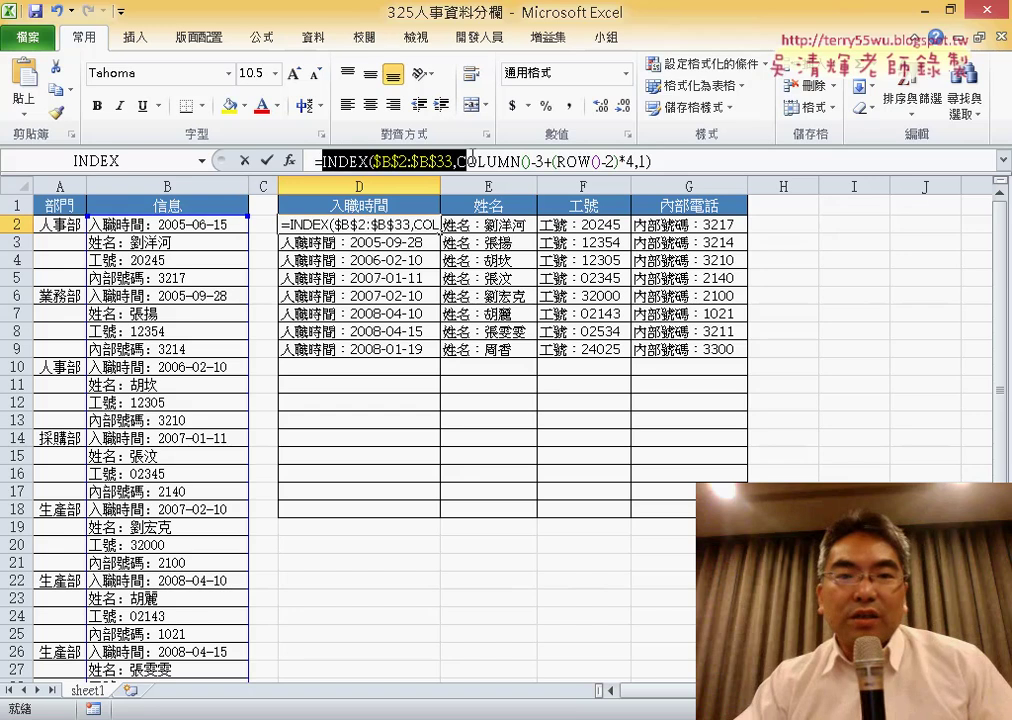
{"action": "right_click", "coordinate": [534, 160]}
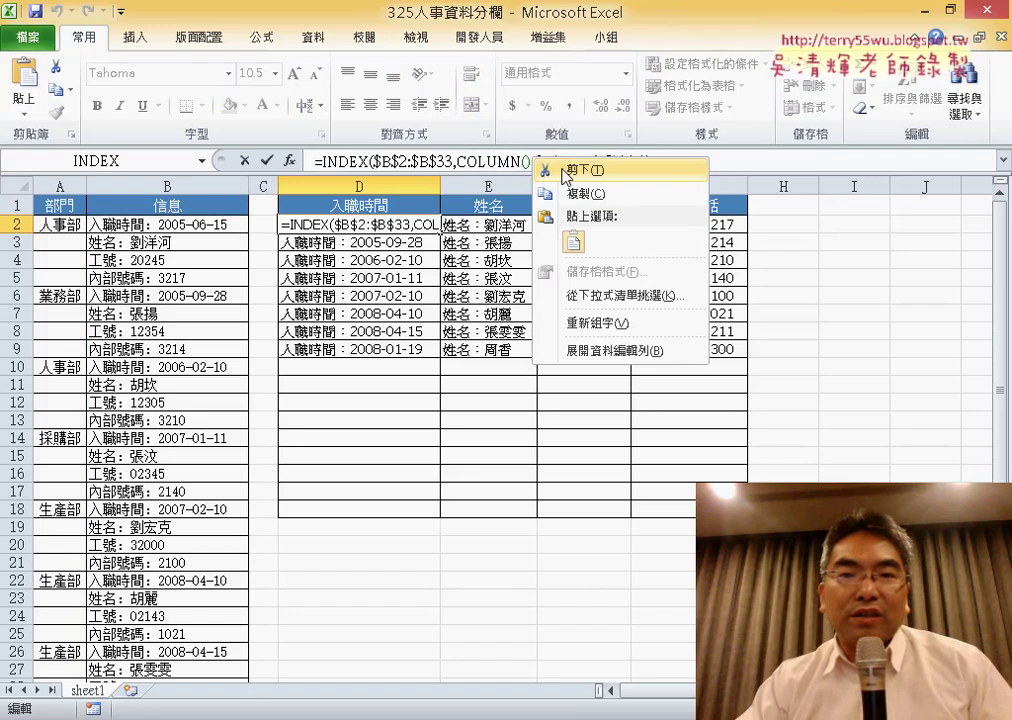
{"action": "left_click", "coordinate": [563, 175]}
{"action": "left_click", "coordinate": [289, 160]}
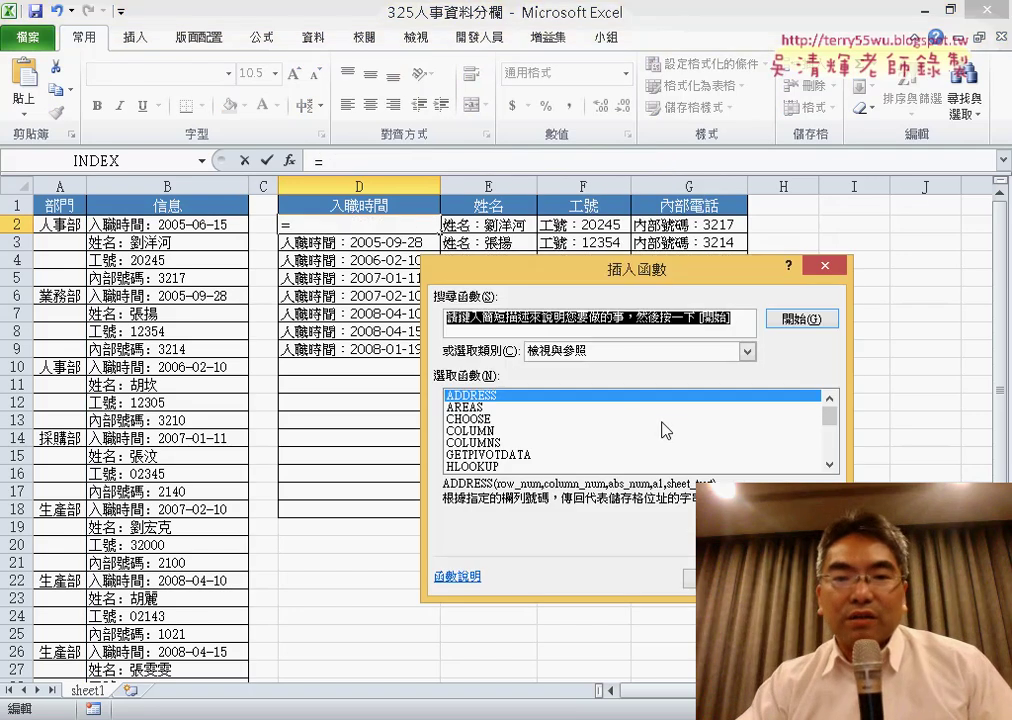
{"action": "left_click_drag", "start_coordinate": [830, 416], "coordinate": [829, 432]}
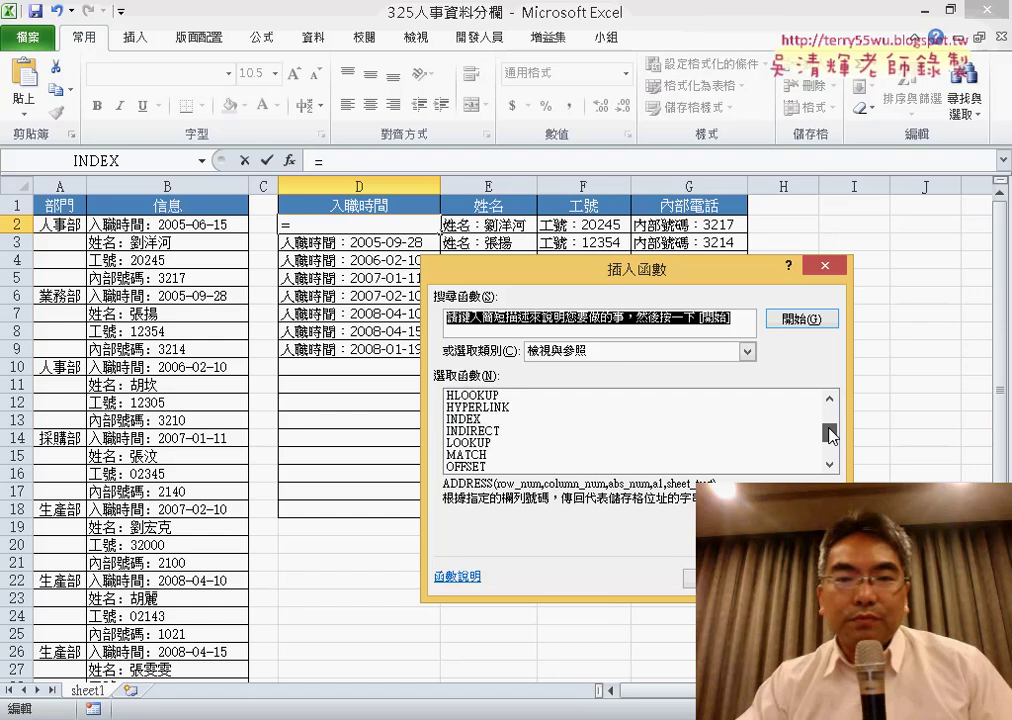
{"action": "left_click", "coordinate": [629, 351]}
{"action": "left_click", "coordinate": [560, 450]}
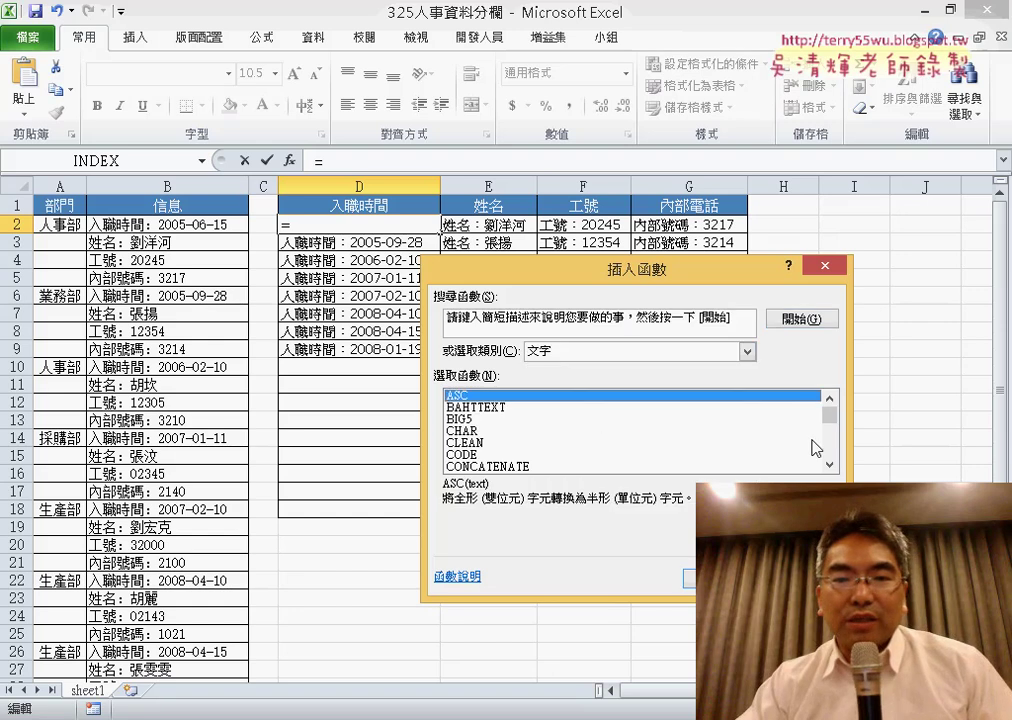
{"action": "left_click_drag", "start_coordinate": [830, 413], "coordinate": [830, 433]}
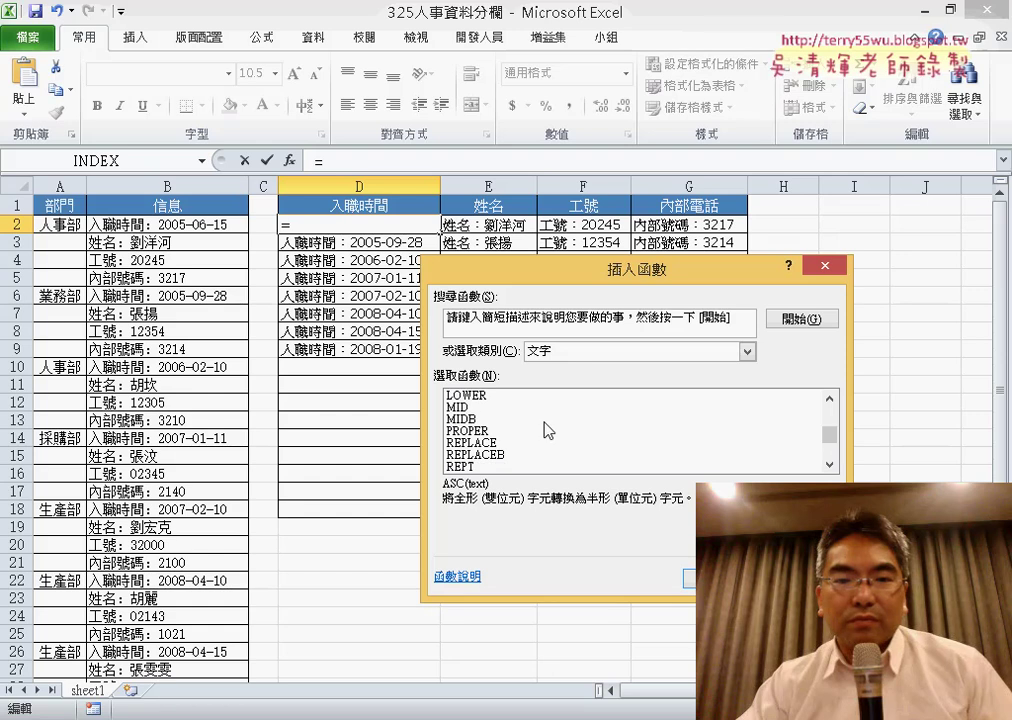
{"action": "double_click", "coordinate": [548, 407]}
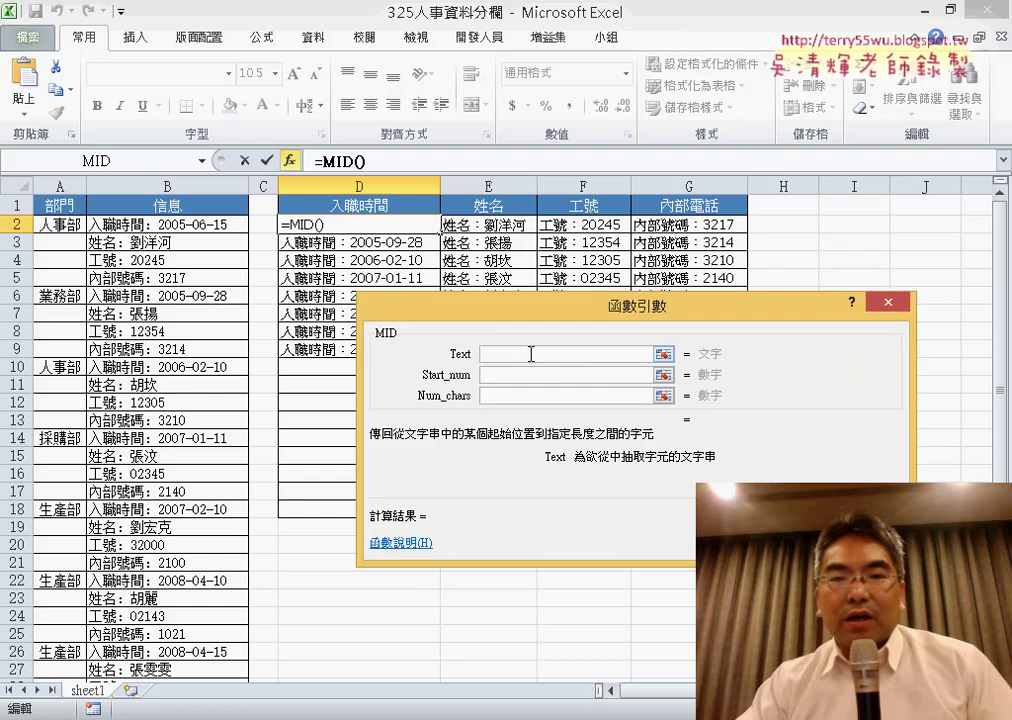
Paste the INDEX lookup as MID's text and enter LEN(D$1)+2 as its start position.
{"action": "right_click", "coordinate": [531, 354]}
{"action": "left_click", "coordinate": [581, 412]}
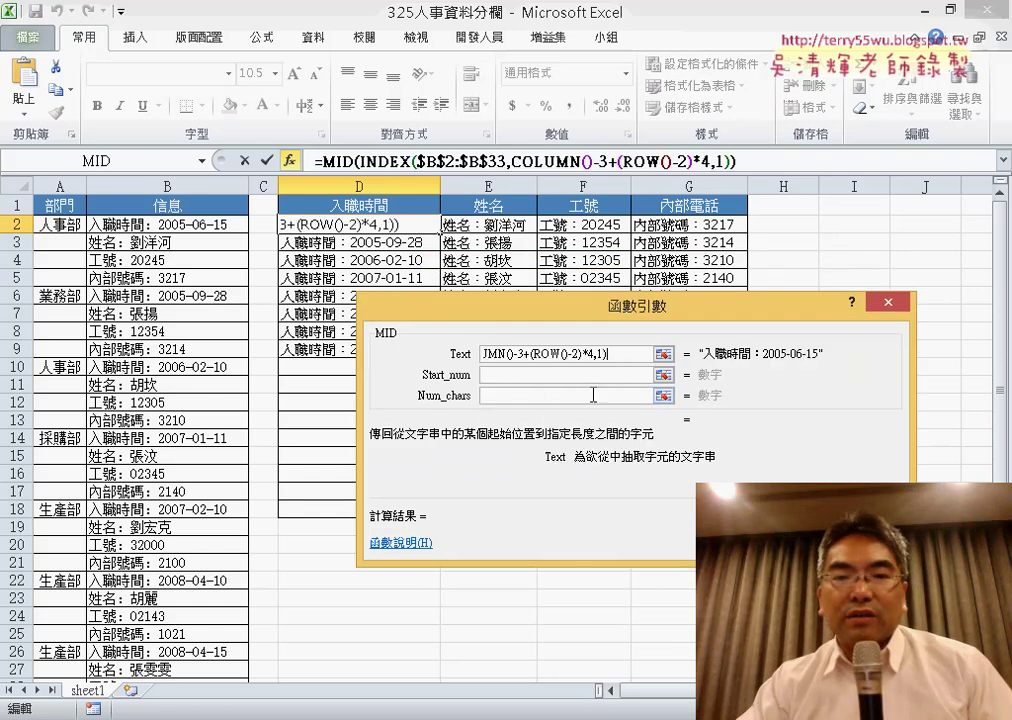
{"action": "left_click", "coordinate": [561, 375]}
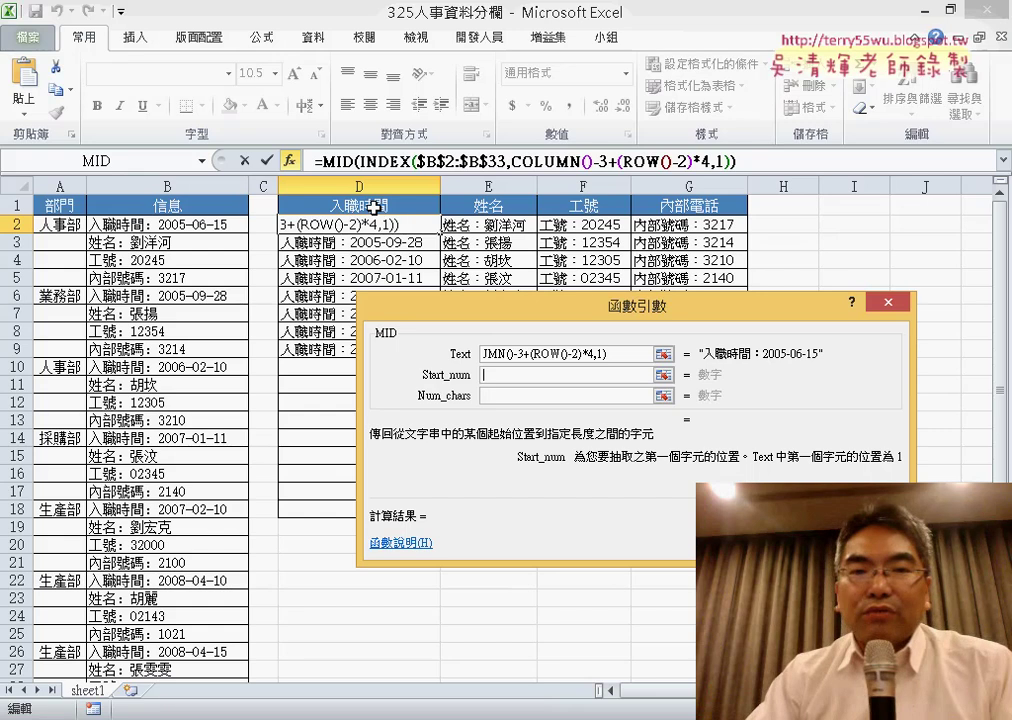
{"action": "type", "text": "1"}
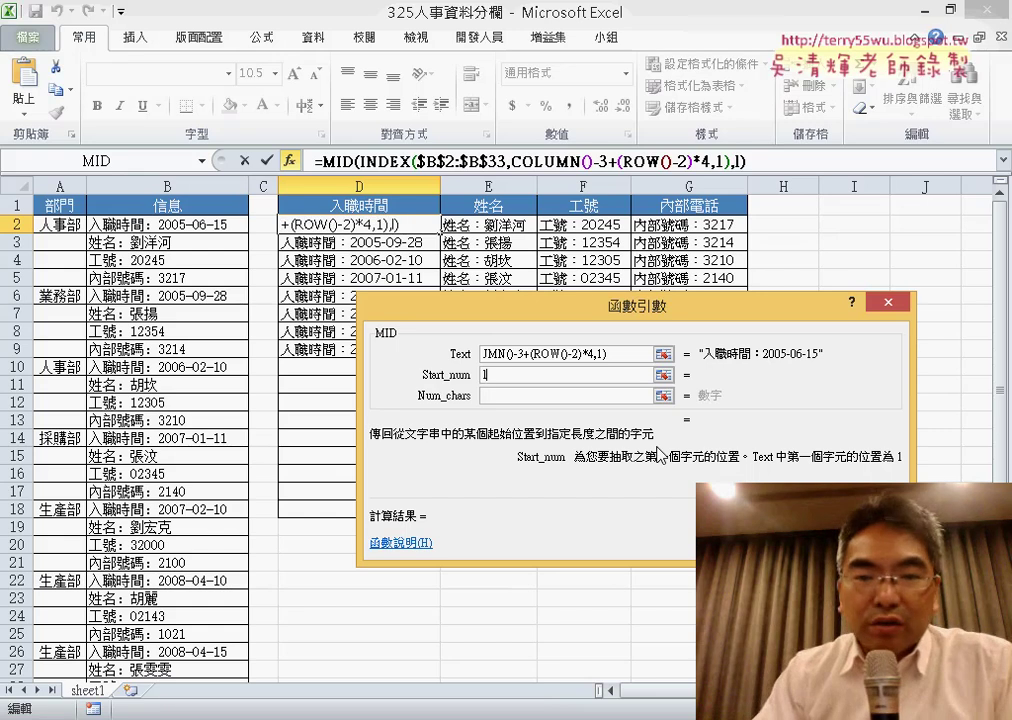
{"action": "type", "text": "en"}
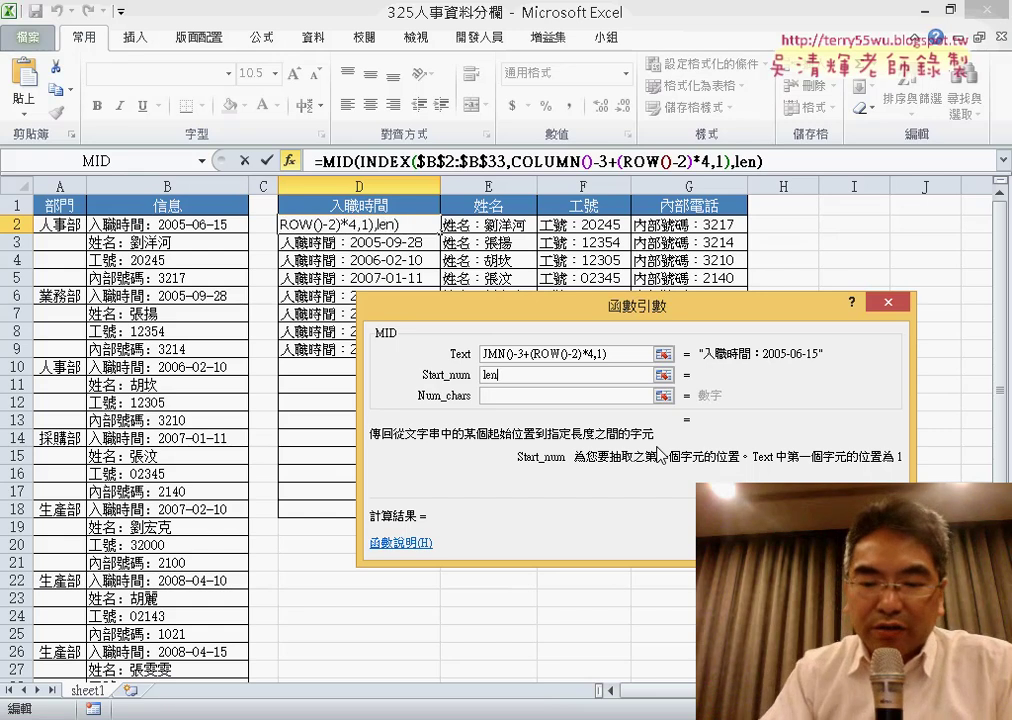
{"action": "type", "text": "("}
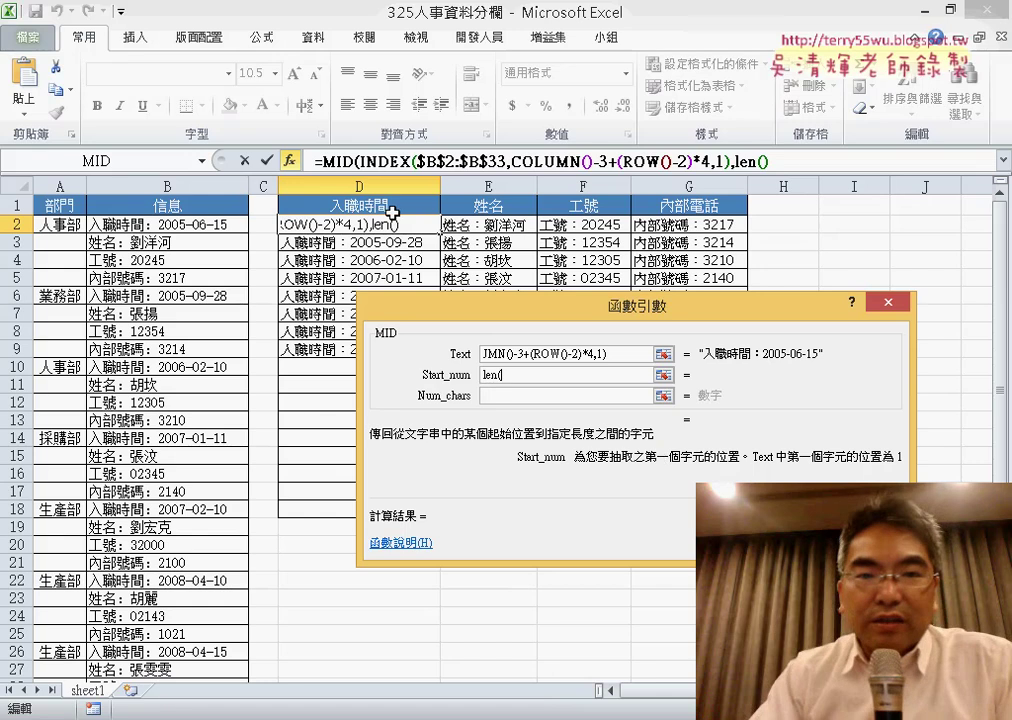
{"action": "left_click", "coordinate": [389, 211]}
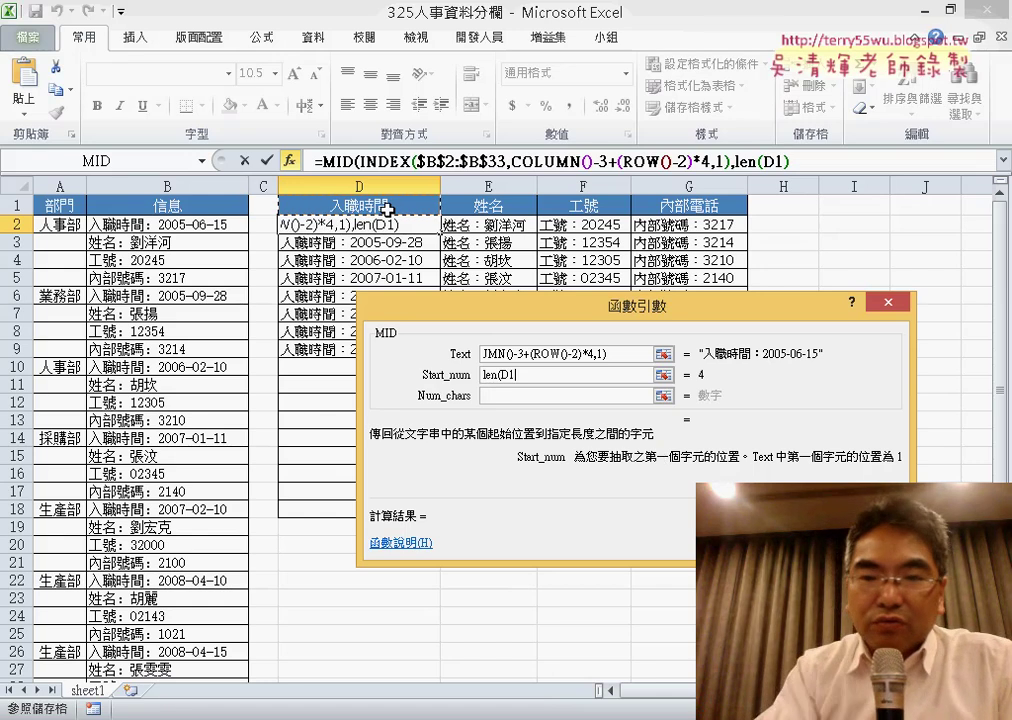
{"action": "type", "text": ")"}
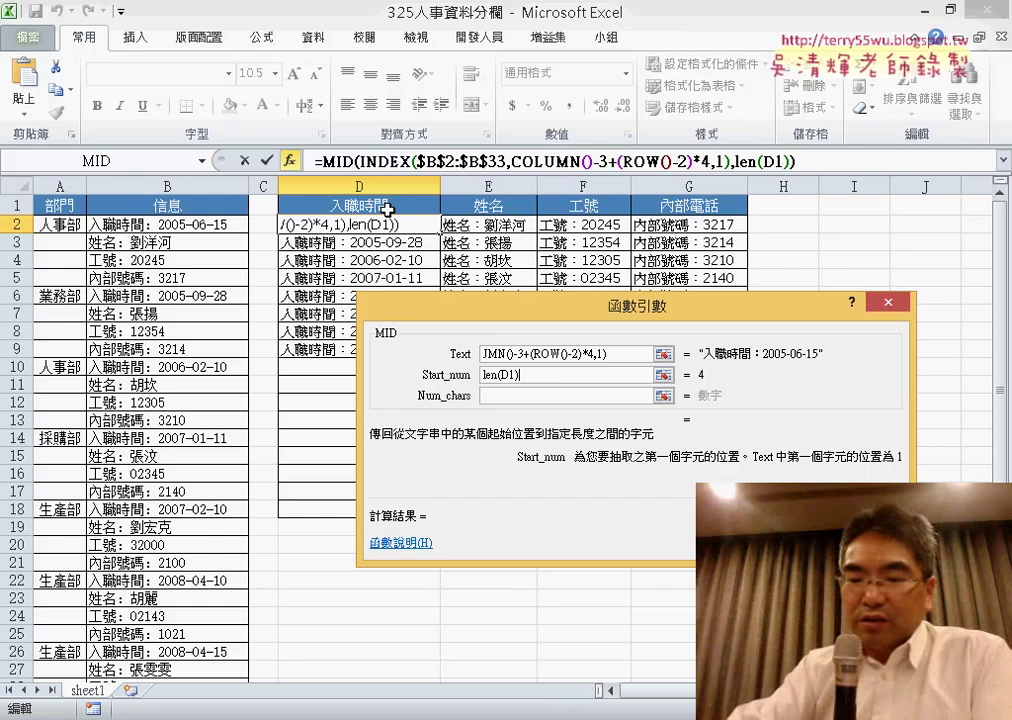
{"action": "type", "text": "+"}
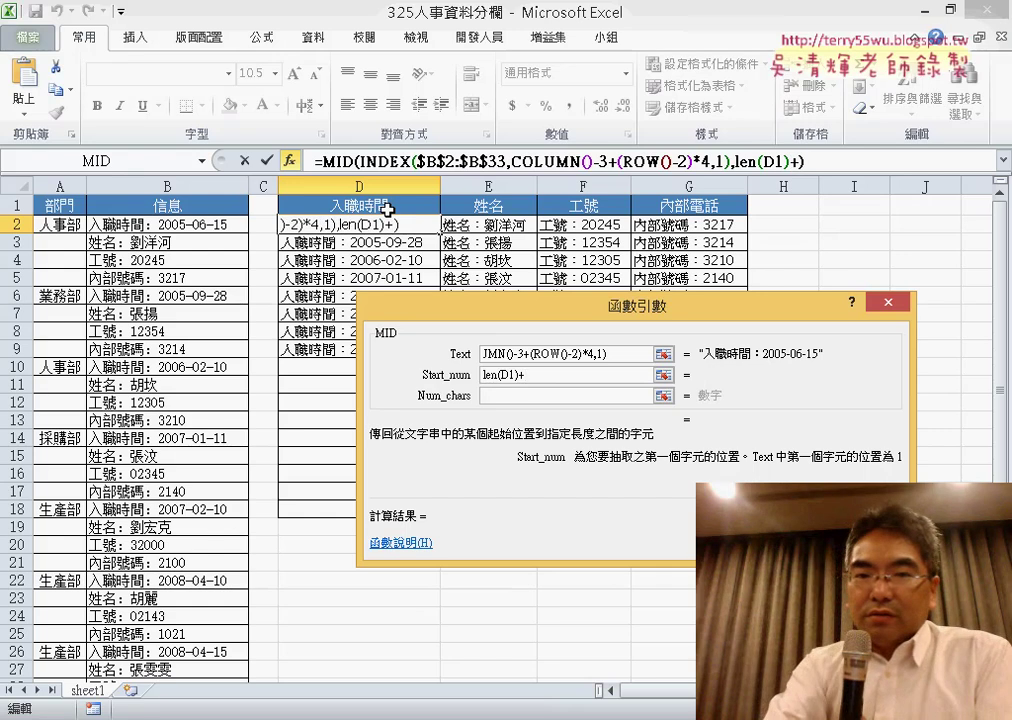
{"action": "type", "text": "2"}
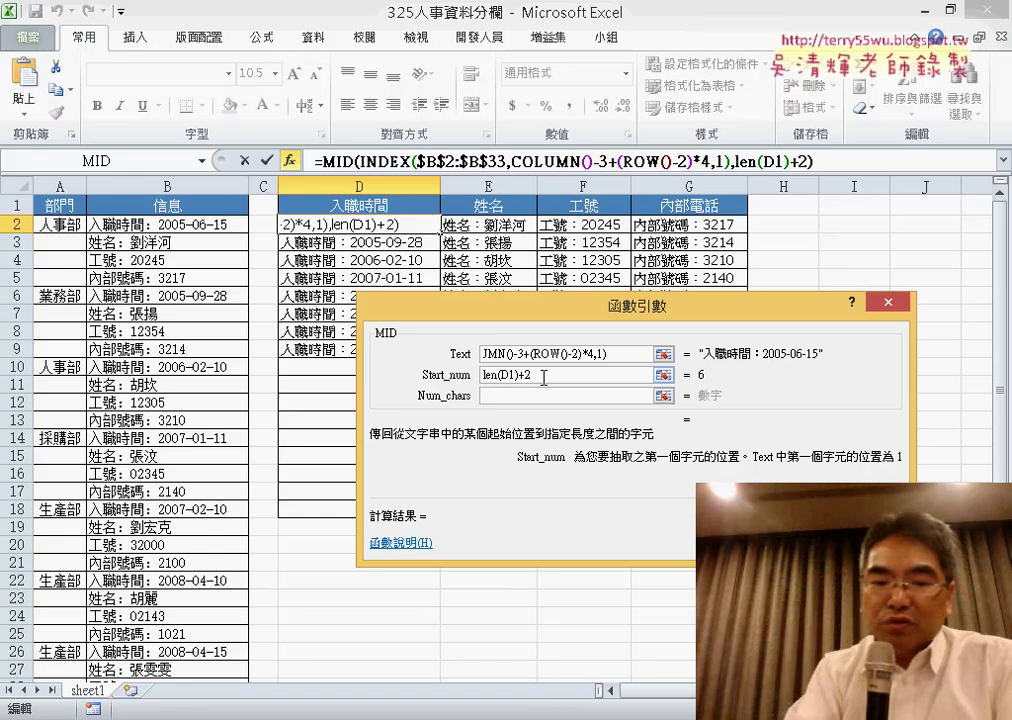
{"action": "type", "text": "$"}
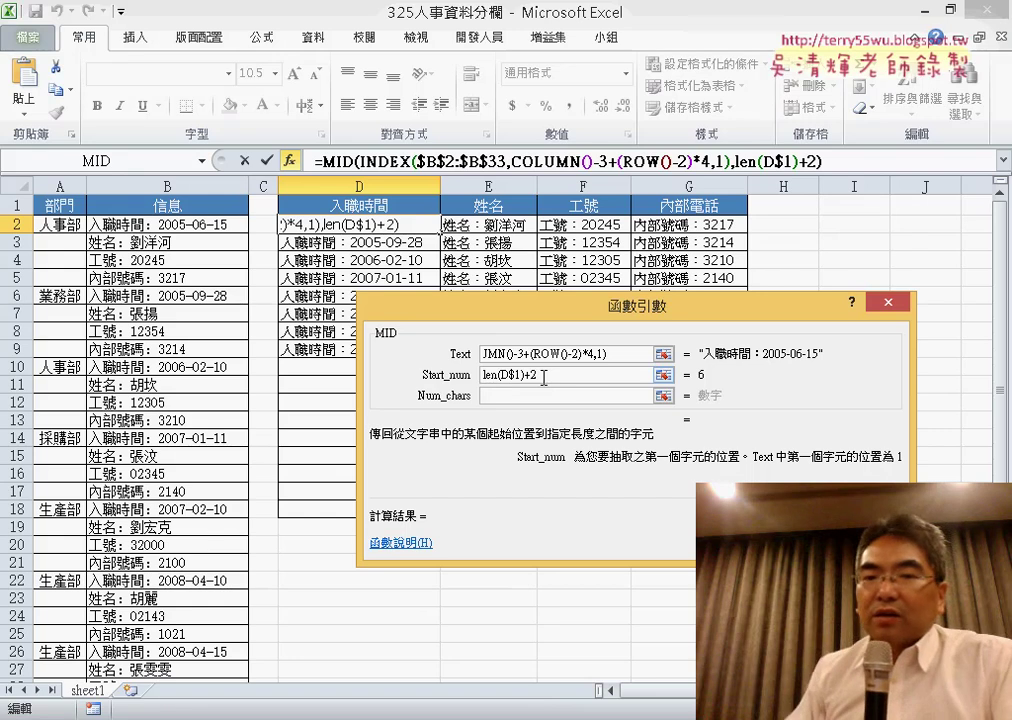
{"action": "left_click", "coordinate": [542, 397]}
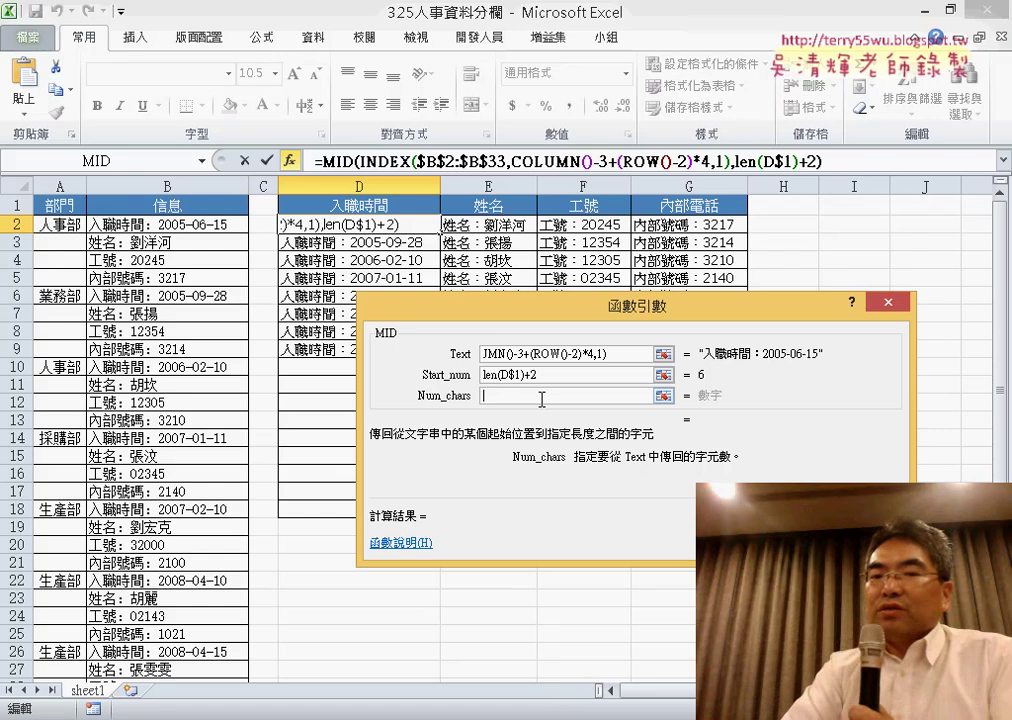
Enter 99 as MID's character count and confirm, leaving 2005-06-15 in D2.
{"action": "type", "text": "99"}
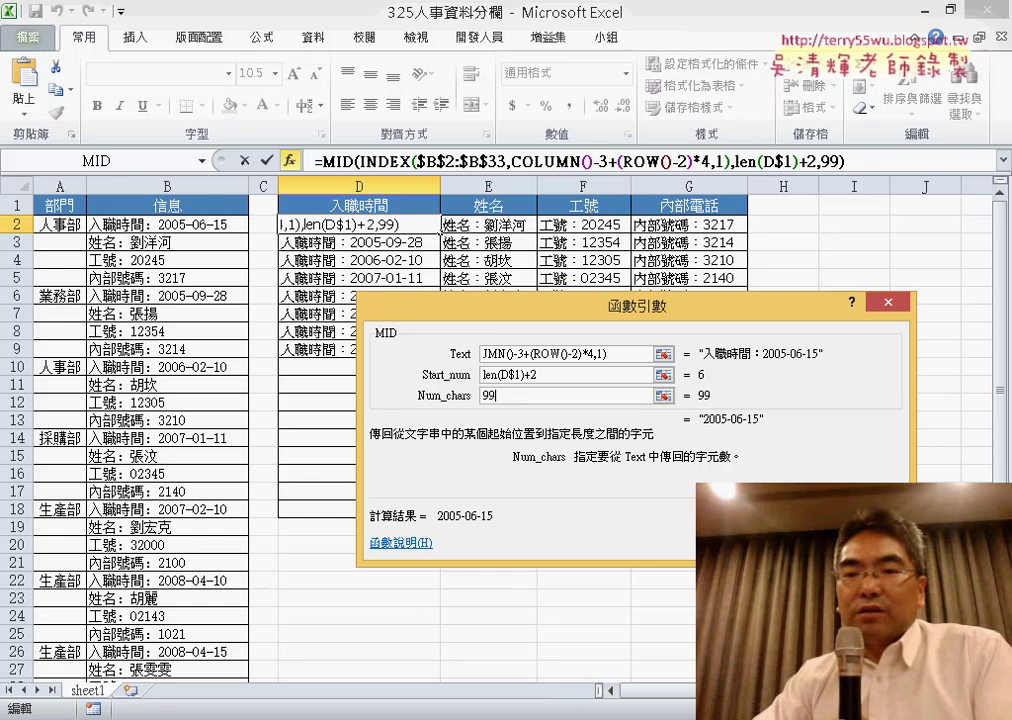
{"action": "key", "text": "Return"}
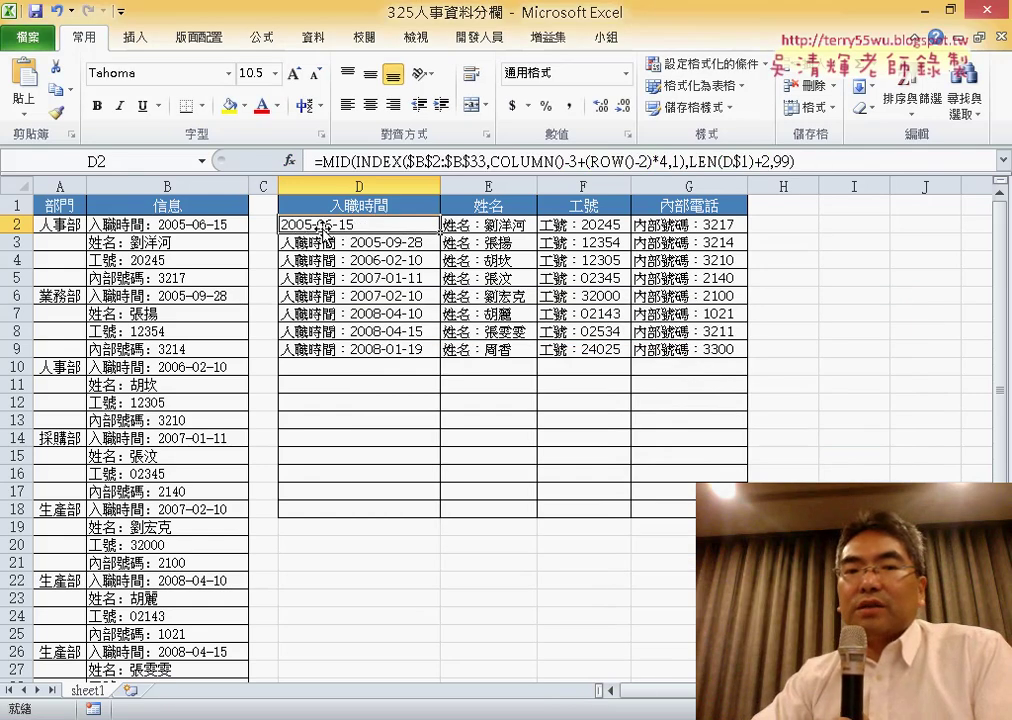
Copy D2's MID formula across to G2 and down to row 9, then review its LEN(D$1) part.
{"action": "left_click_drag", "start_coordinate": [440, 232], "coordinate": [742, 232]}
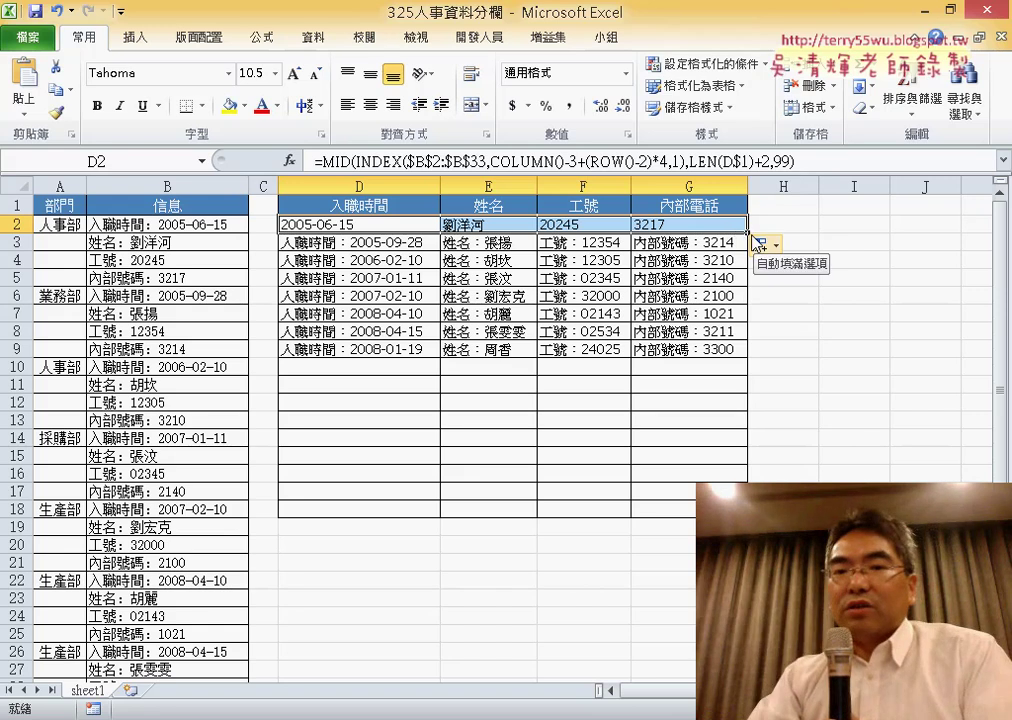
{"action": "left_click_drag", "start_coordinate": [747, 232], "coordinate": [749, 360]}
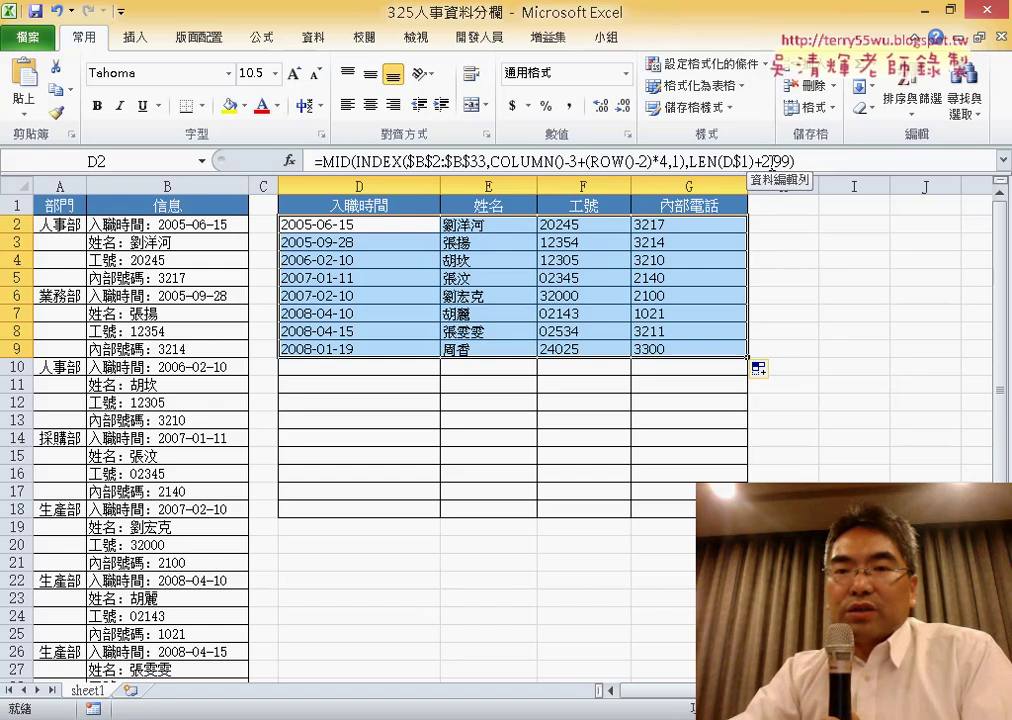
{"action": "left_click", "coordinate": [764, 161]}
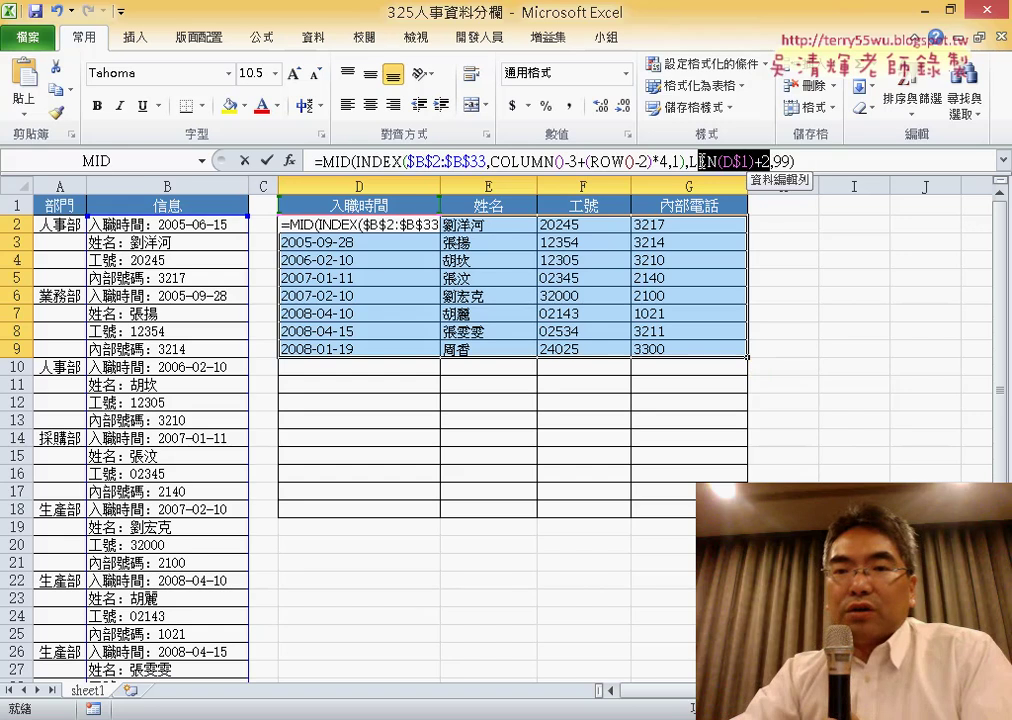
{"action": "left_click_drag", "start_coordinate": [703, 161], "coordinate": [690, 161]}
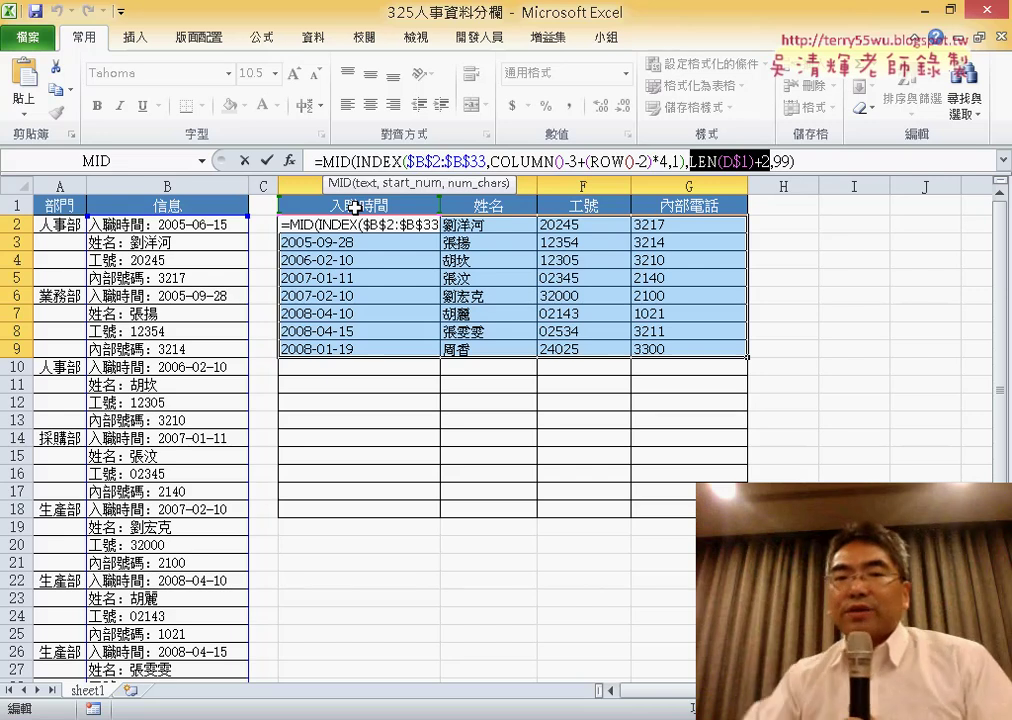
Confirm D2 unchanged and autofit columns D, E, F and G to the bare values.
{"action": "key", "text": "Return"}
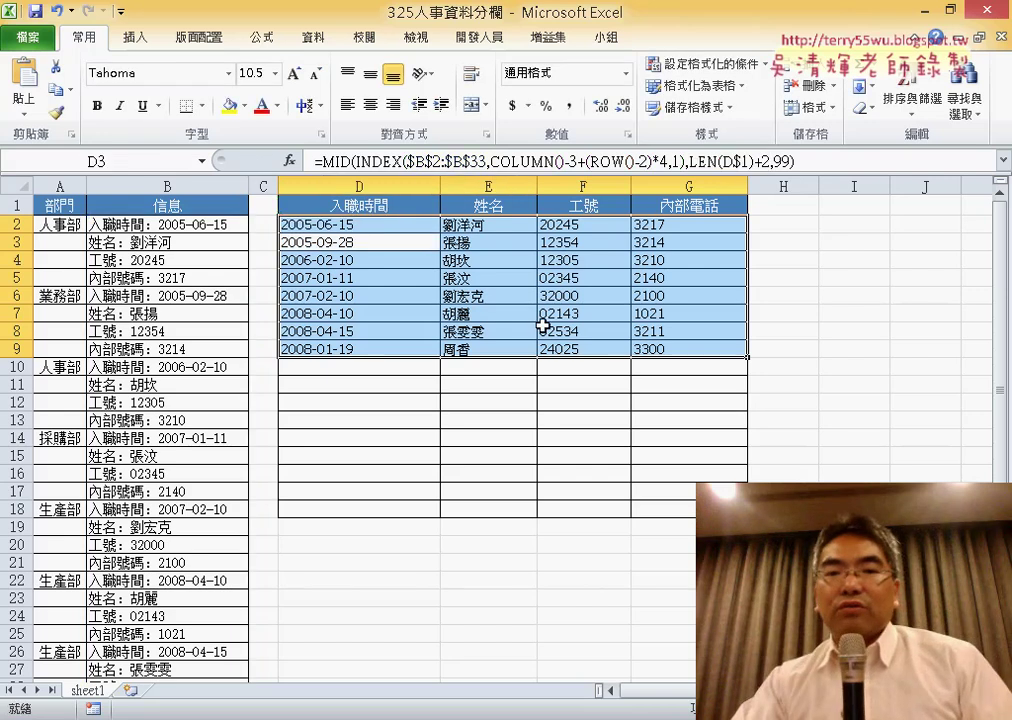
{"action": "double_click", "coordinate": [440, 187]}
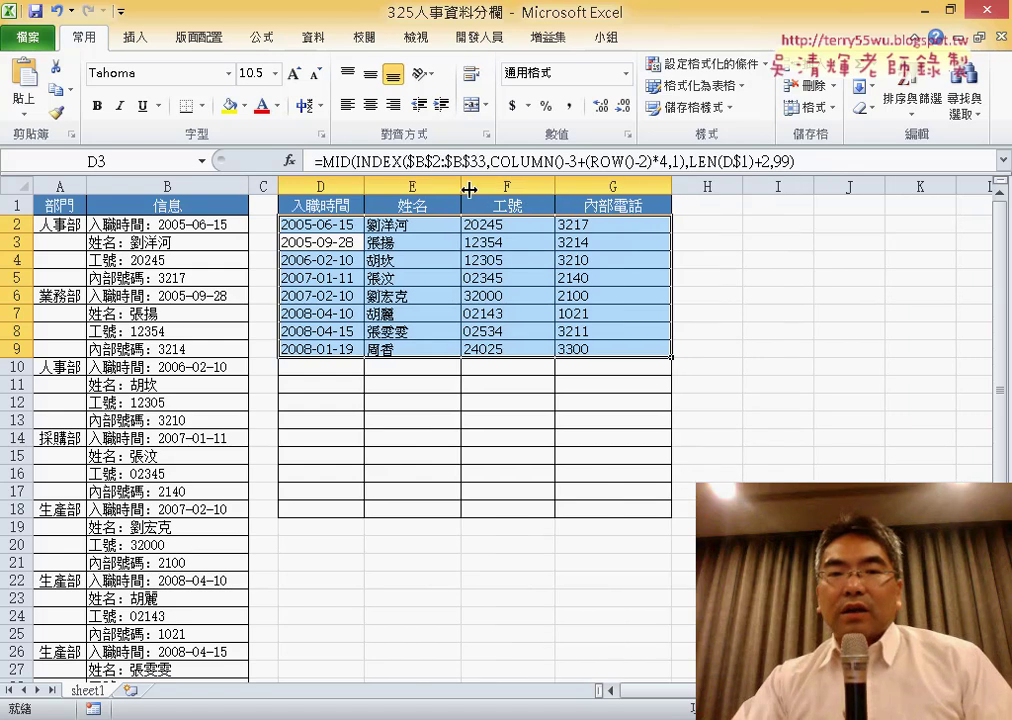
{"action": "double_click", "coordinate": [469, 189]}
{"action": "double_click", "coordinate": [499, 185]}
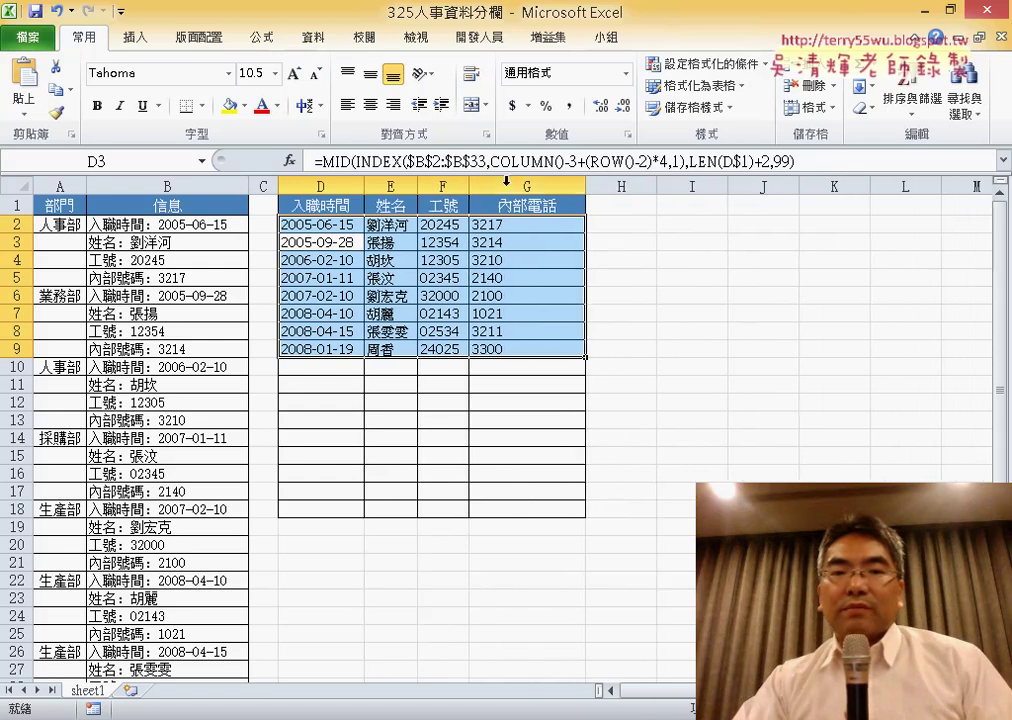
{"action": "double_click", "coordinate": [585, 187]}
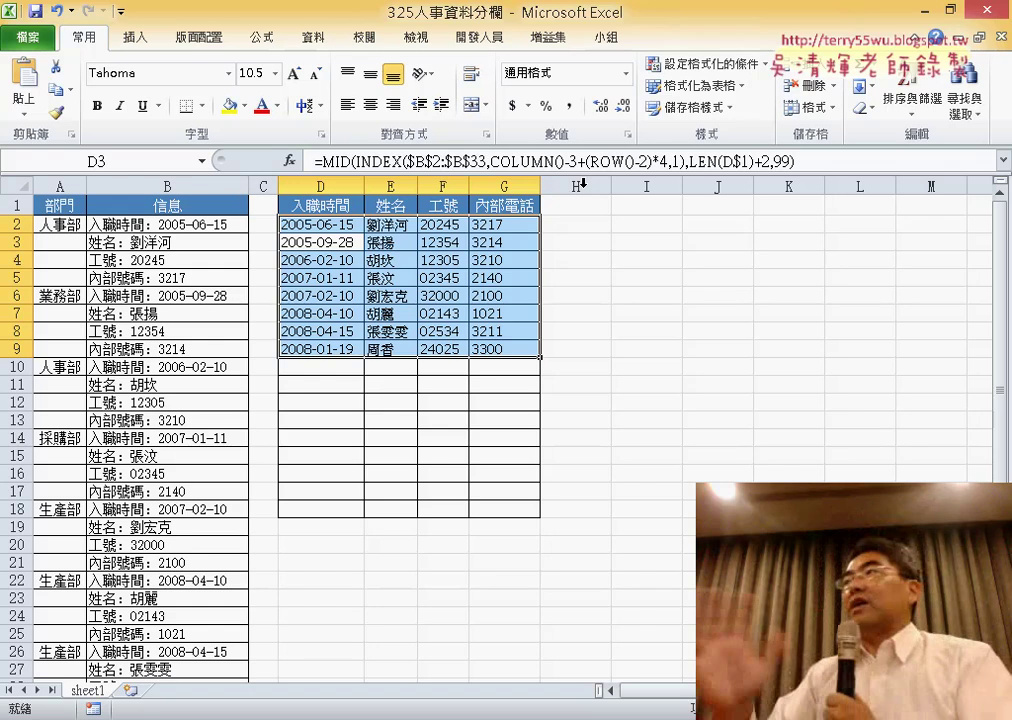